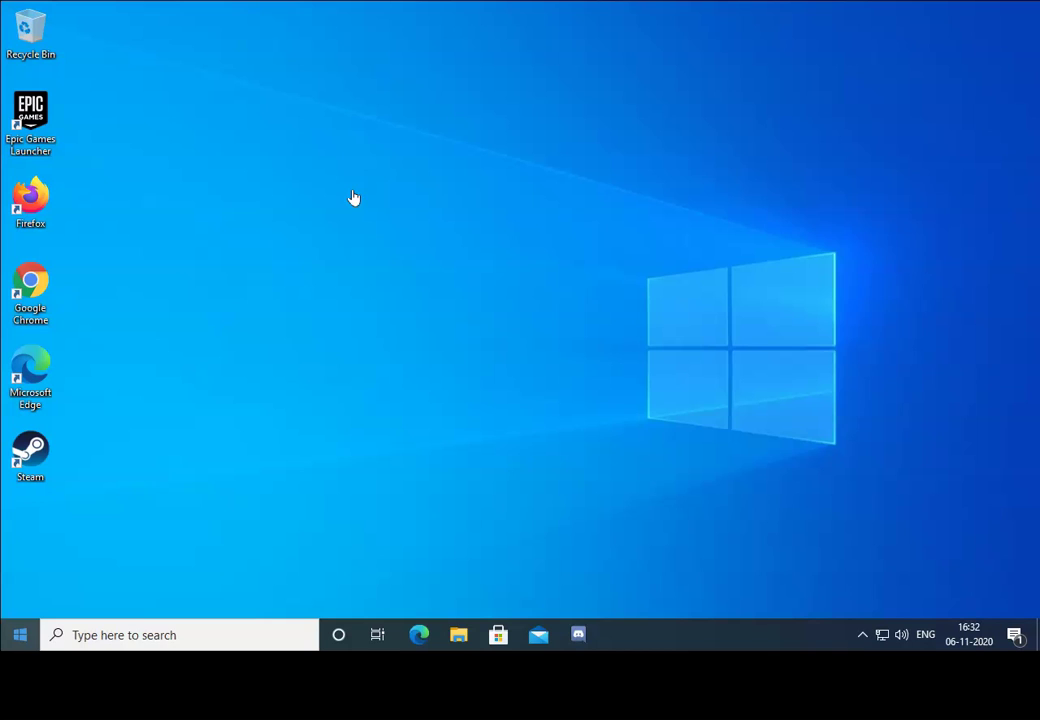
- Open File Explorer from the taskbar, showing Quick access
{"action": "left_click", "coordinate": [460, 640]}
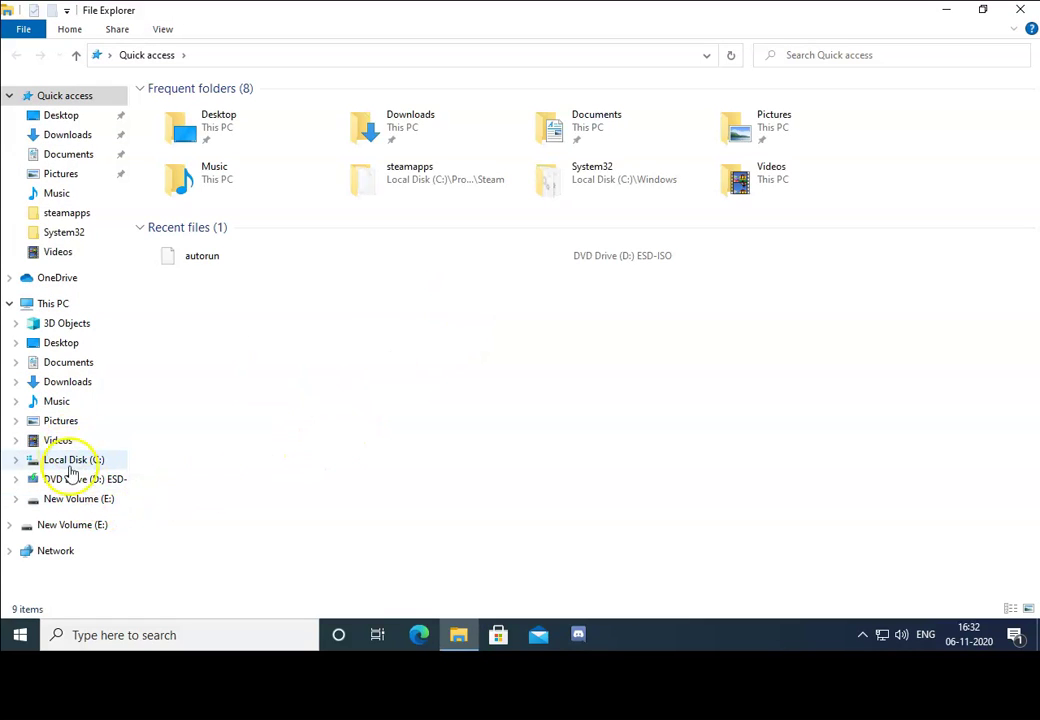
- Navigate to C:\Program Files (x86)\Steam\steamapps\Downloading, which holds only folder 58963125
{"action": "left_click", "coordinate": [80, 463]}
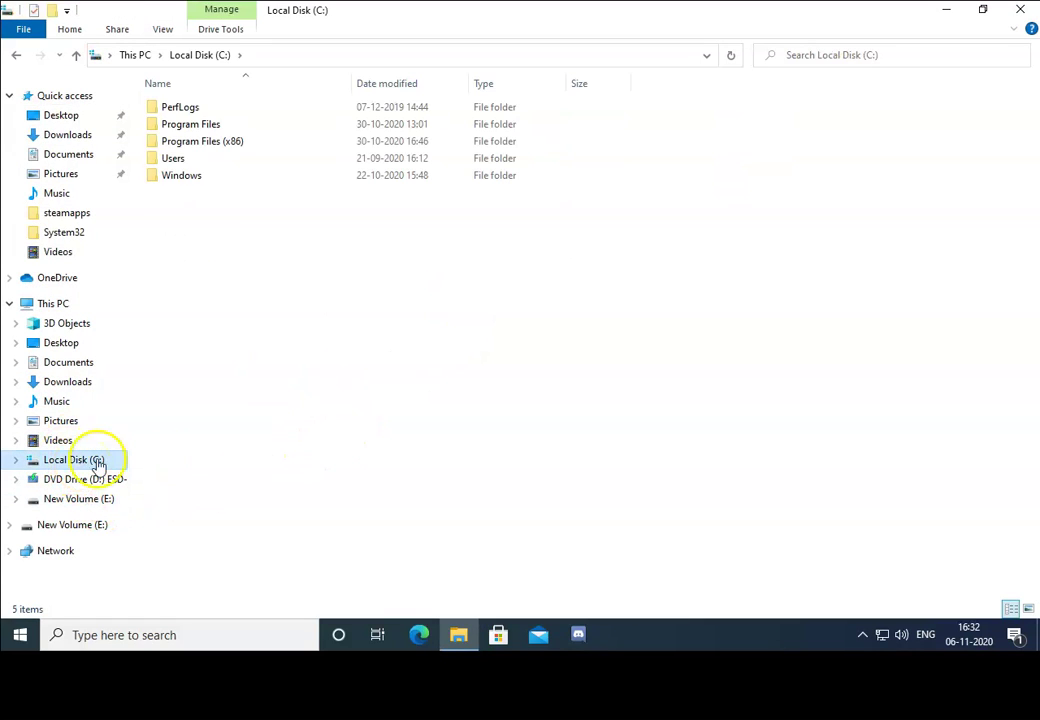
{"action": "double_click", "coordinate": [254, 143]}
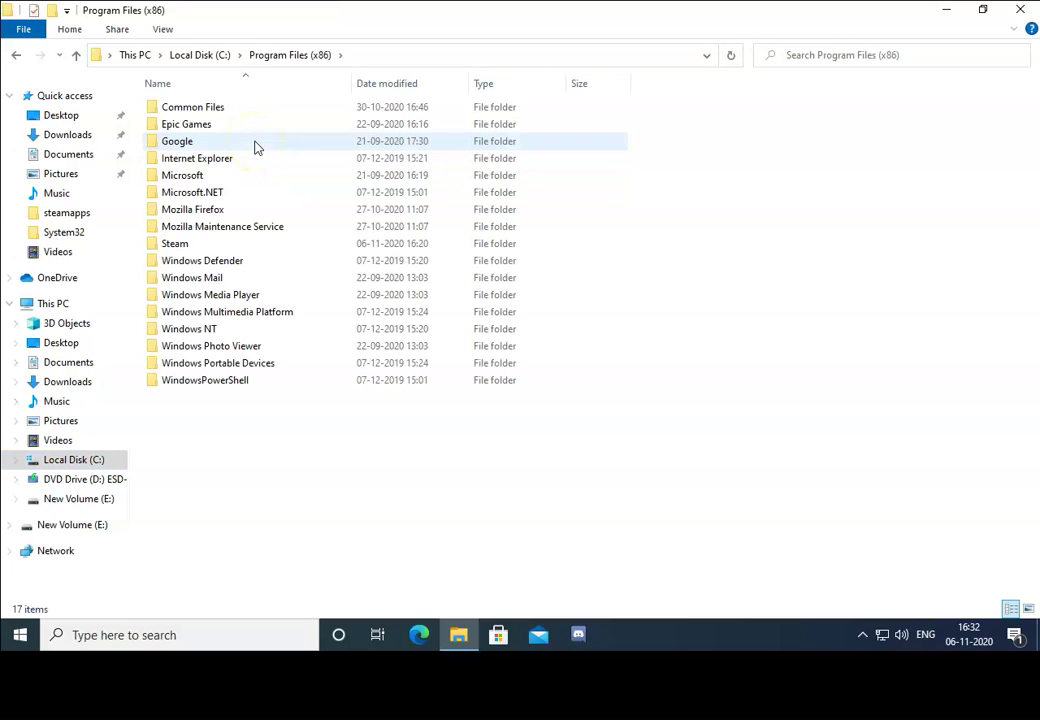
{"action": "double_click", "coordinate": [276, 246]}
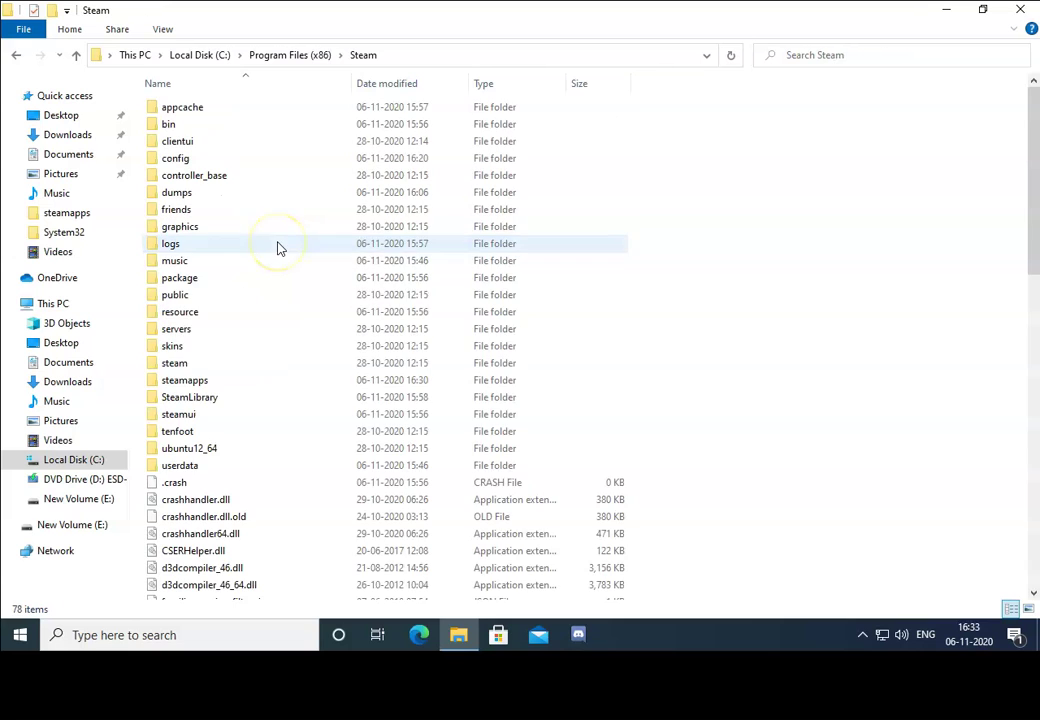
{"action": "double_click", "coordinate": [228, 383]}
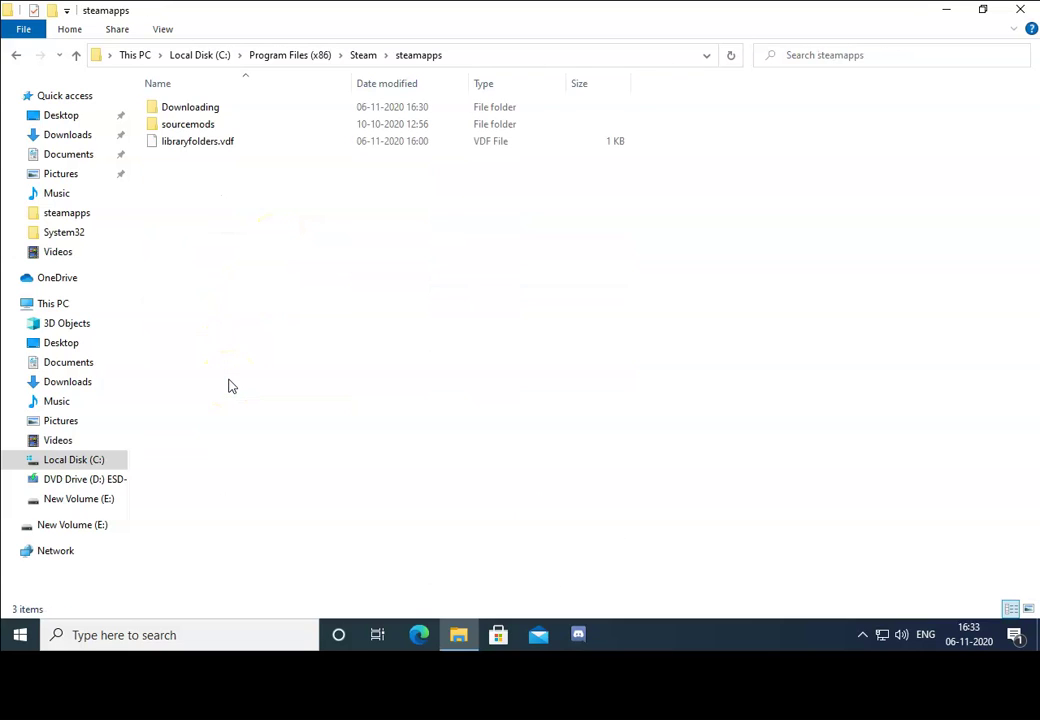
{"action": "double_click", "coordinate": [260, 108]}
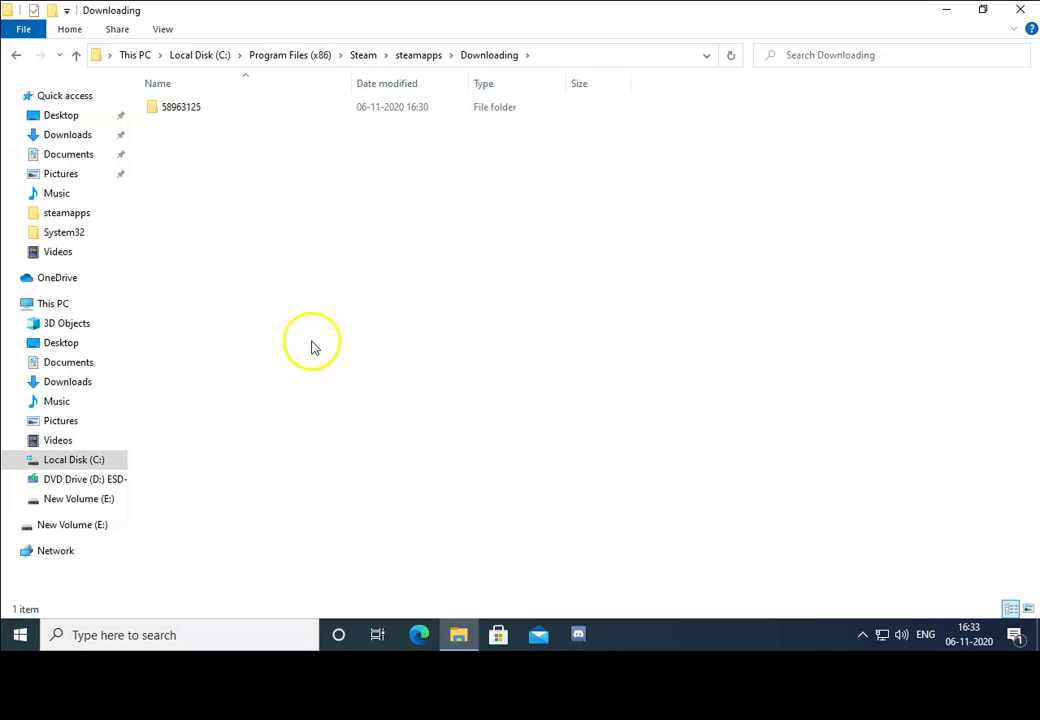
- Permanently delete folder 58963125, then the Downloading folder itself, and minimize Explorer
{"action": "left_click", "coordinate": [174, 110]}
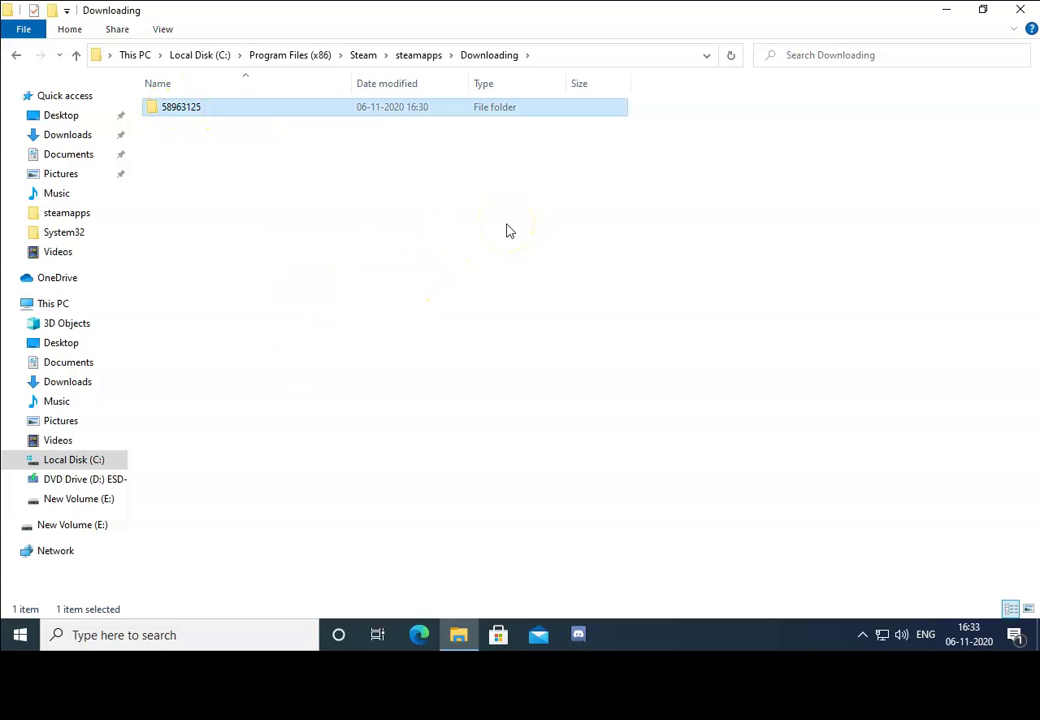
{"action": "key", "text": "shift+Delete"}
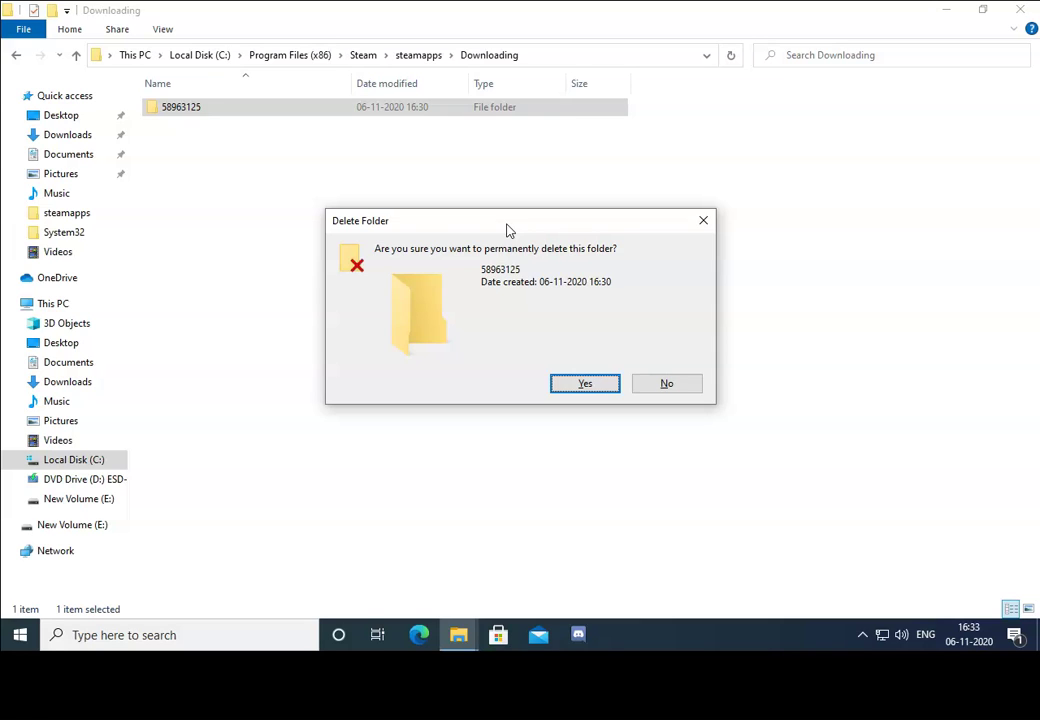
{"action": "key", "text": "Return"}
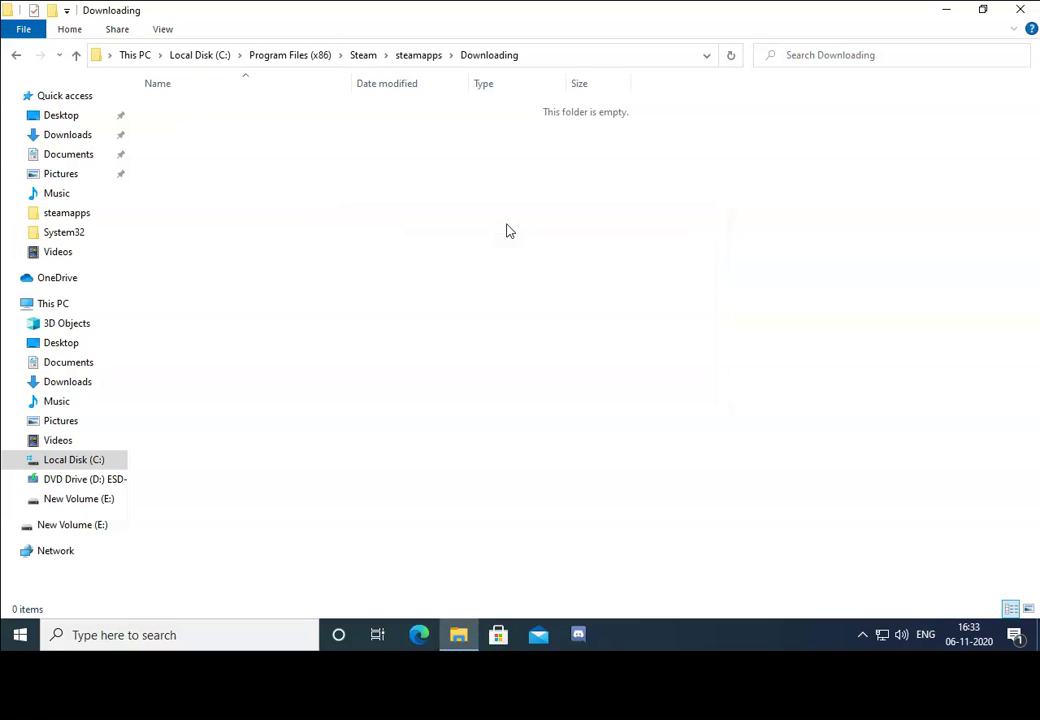
{"action": "left_click", "coordinate": [424, 56]}
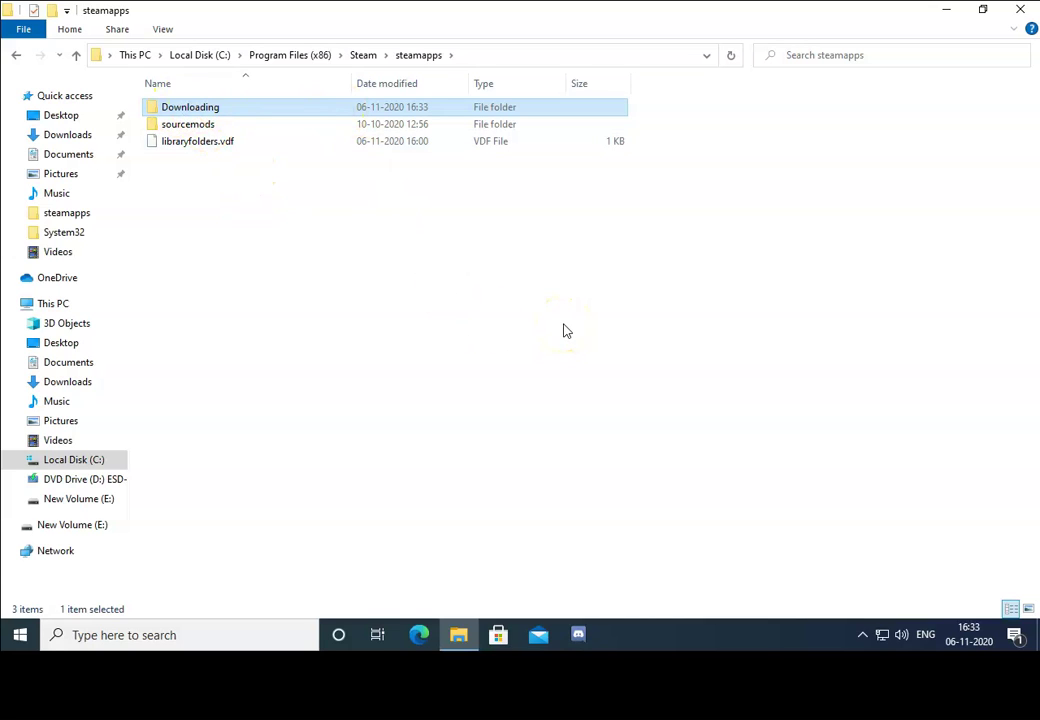
{"action": "key", "text": "shift+Delete"}
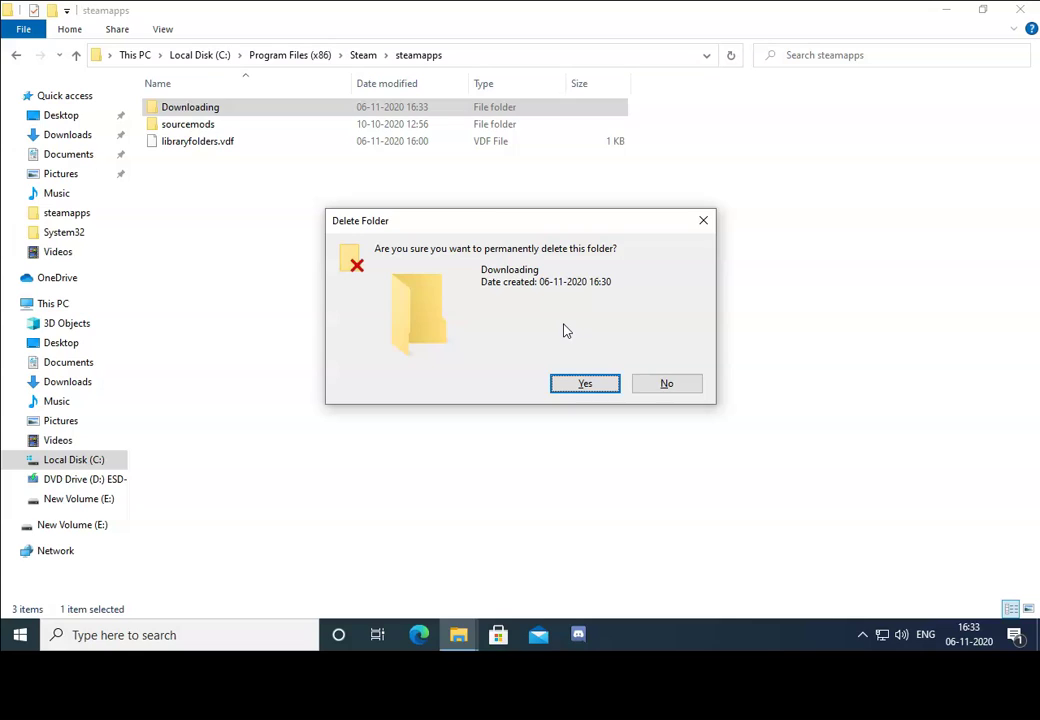
{"action": "key", "text": "Return"}
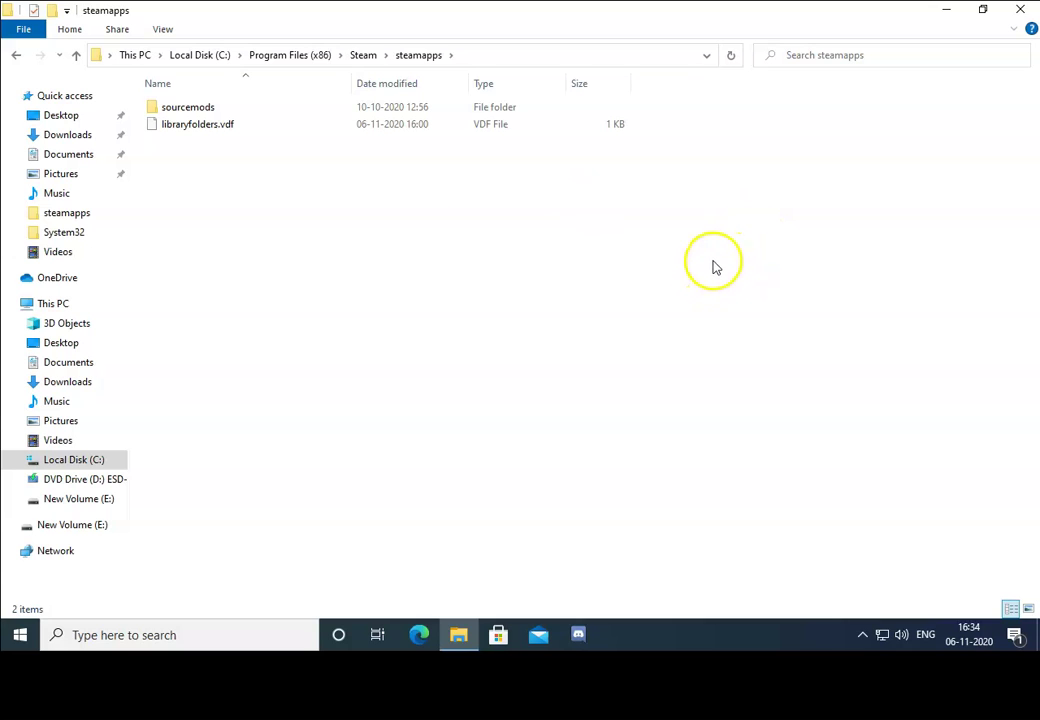
{"action": "left_click", "coordinate": [948, 12]}
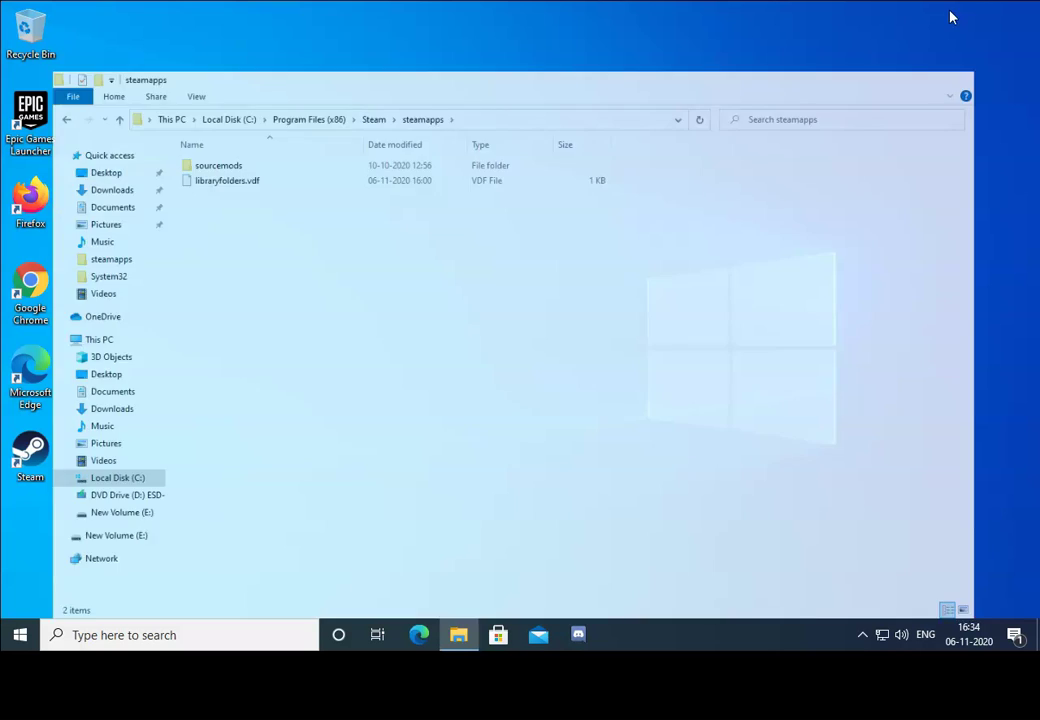
- Launch Steam and open the Steam Library Folders list under Settings > Downloads
{"action": "double_click", "coordinate": [40, 460]}
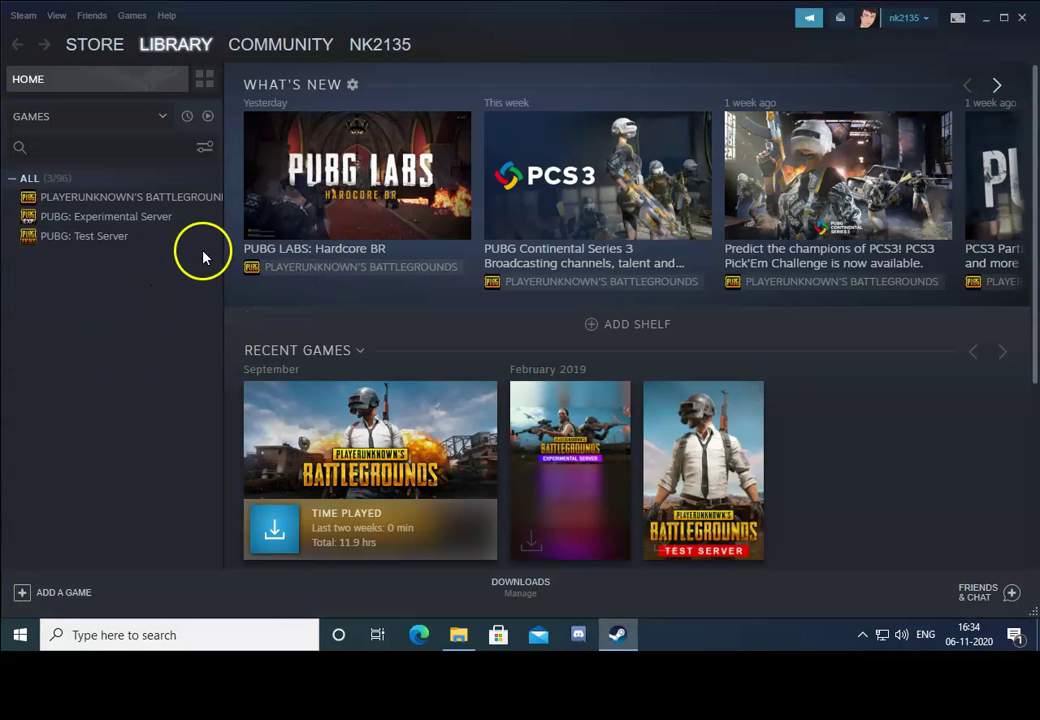
{"action": "left_click", "coordinate": [23, 15]}
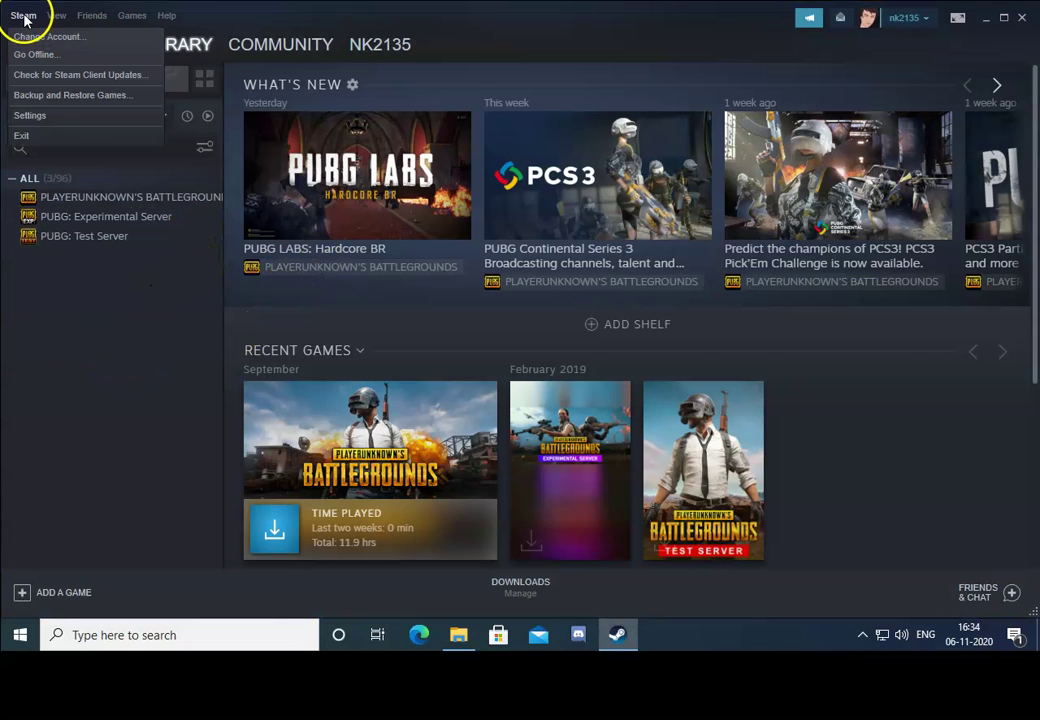
{"action": "left_click", "coordinate": [31, 116]}
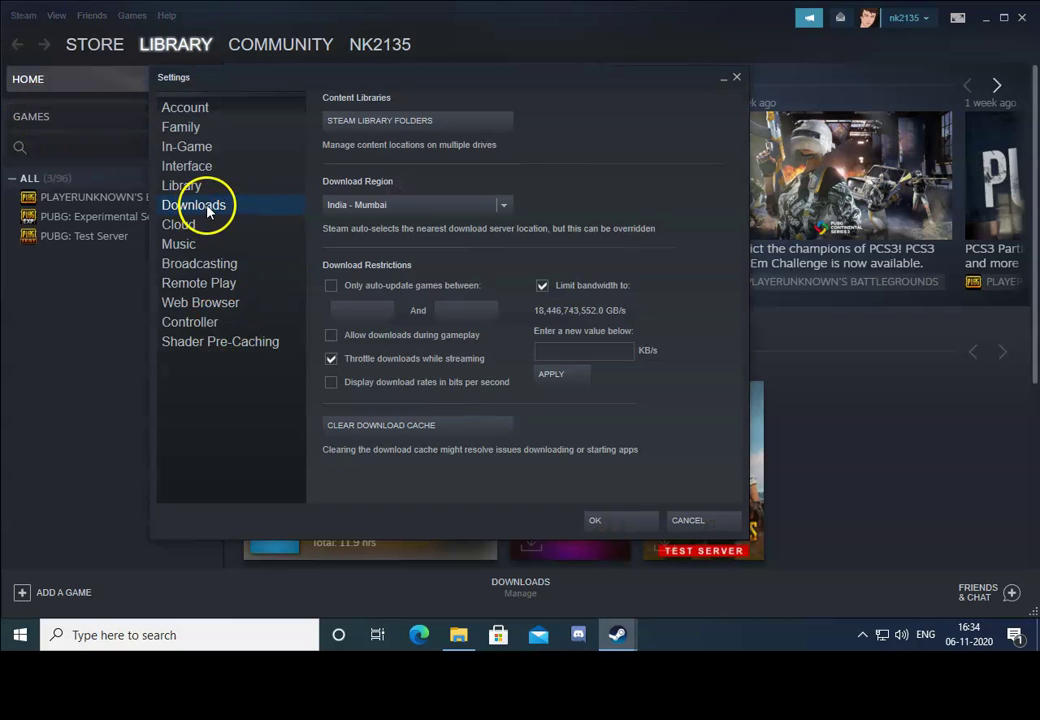
{"action": "left_click", "coordinate": [391, 121]}
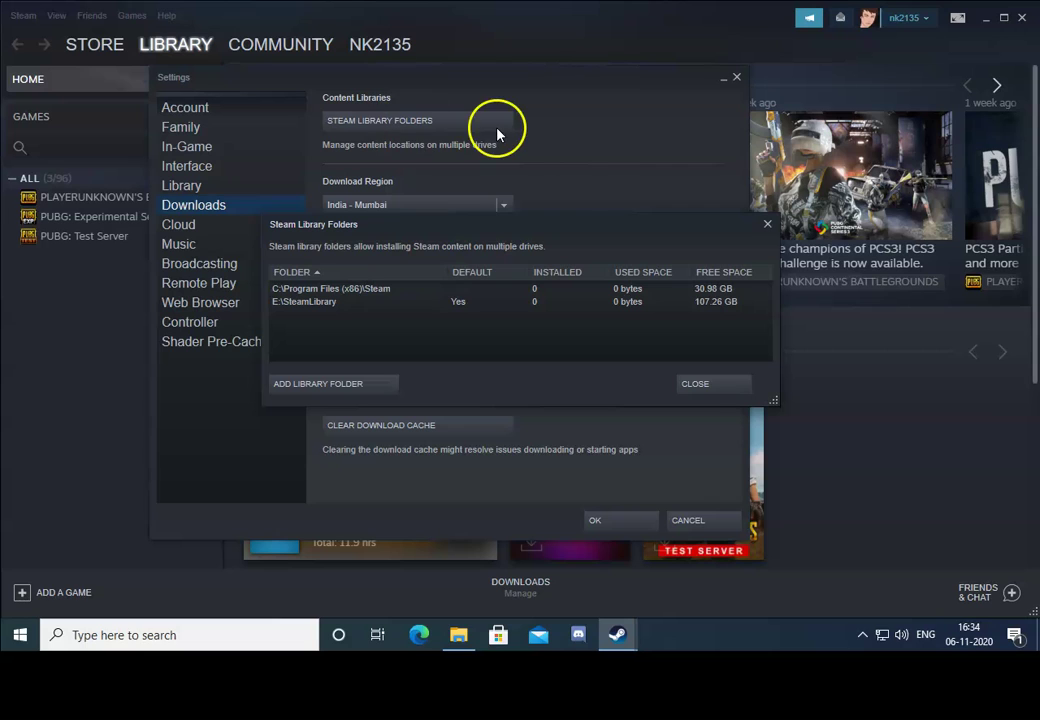
- Repair the E:\SteamLibrary library folder, approving the admin prompt, and close the list
{"action": "left_click", "coordinate": [340, 302]}
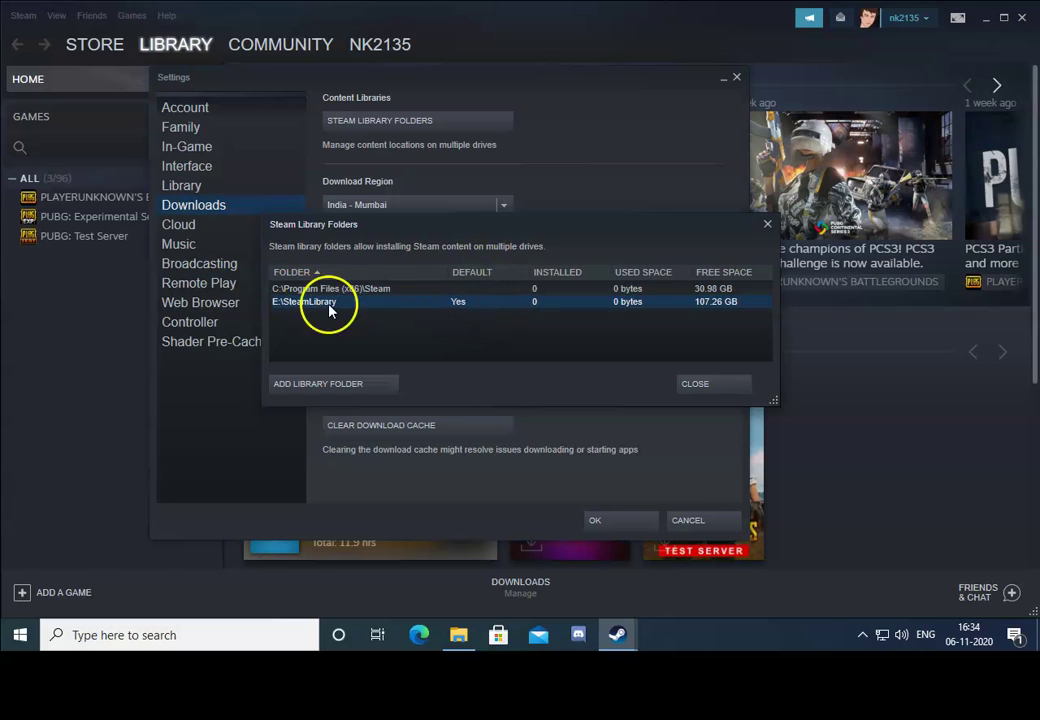
{"action": "right_click", "coordinate": [418, 305]}
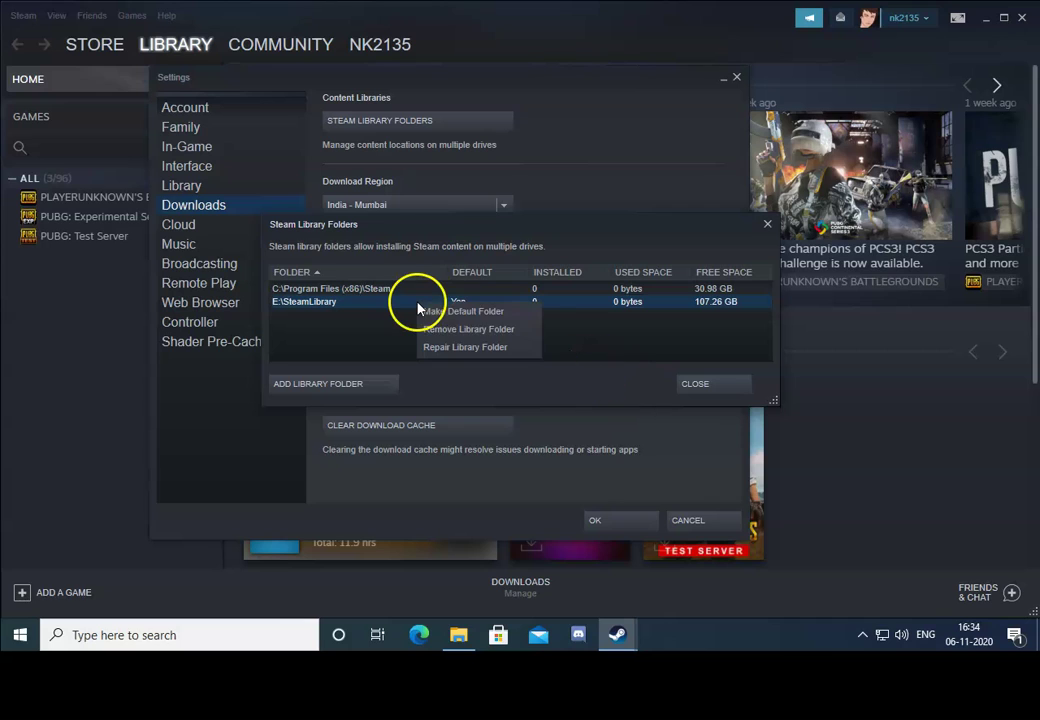
{"action": "left_click", "coordinate": [487, 347]}
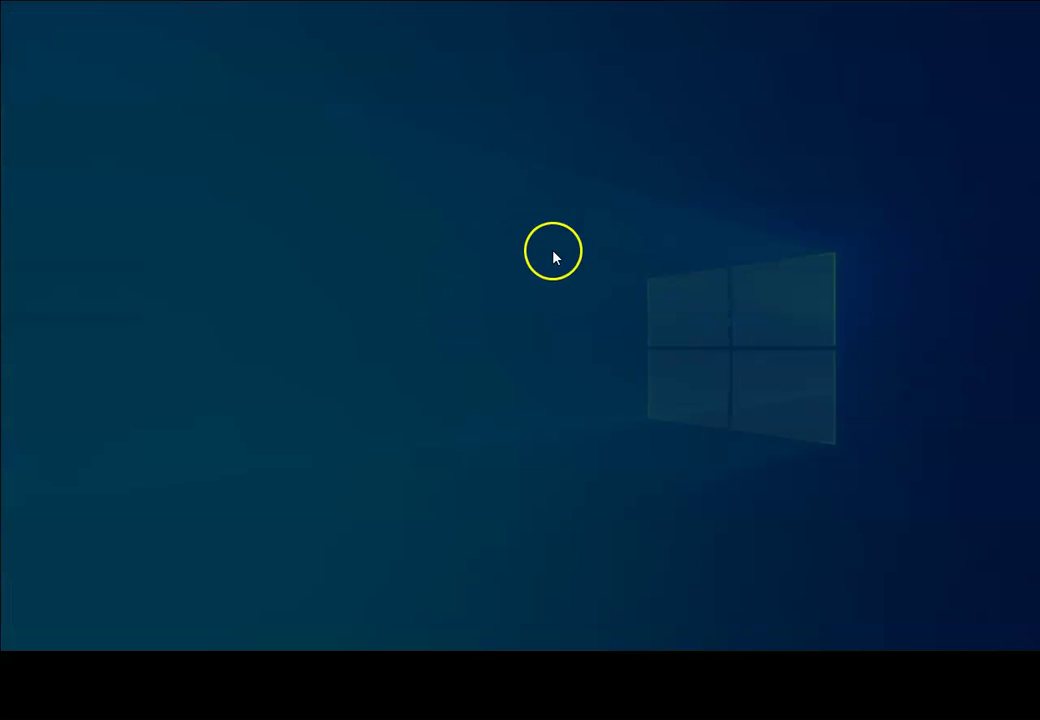
{"action": "left_click", "coordinate": [425, 436]}
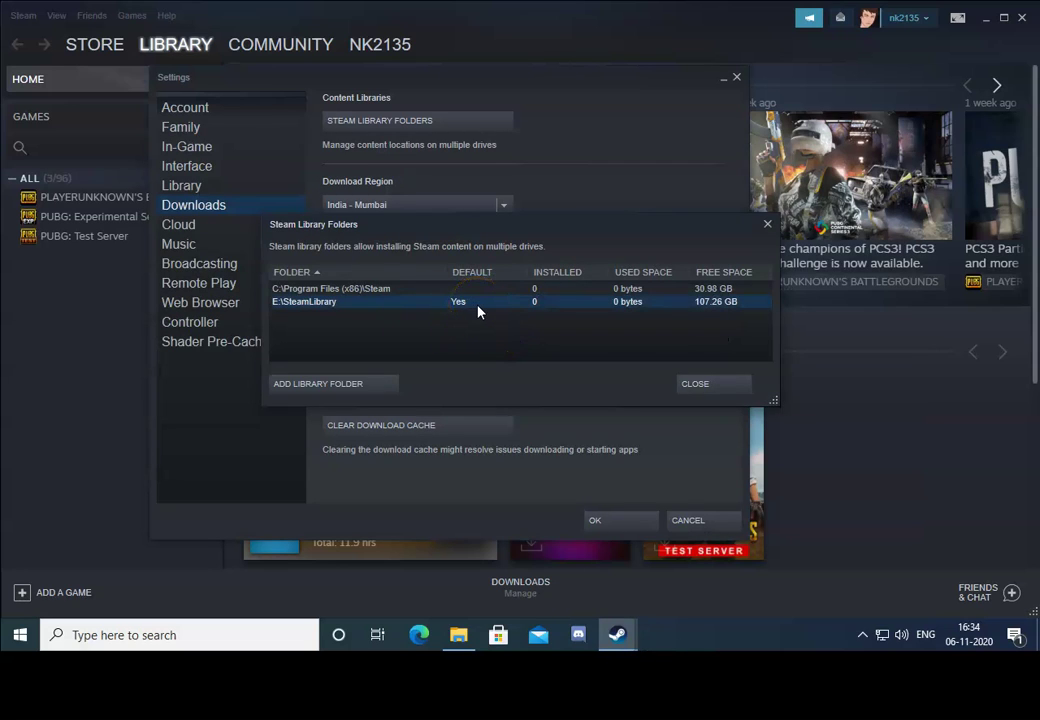
{"action": "left_click", "coordinate": [735, 393]}
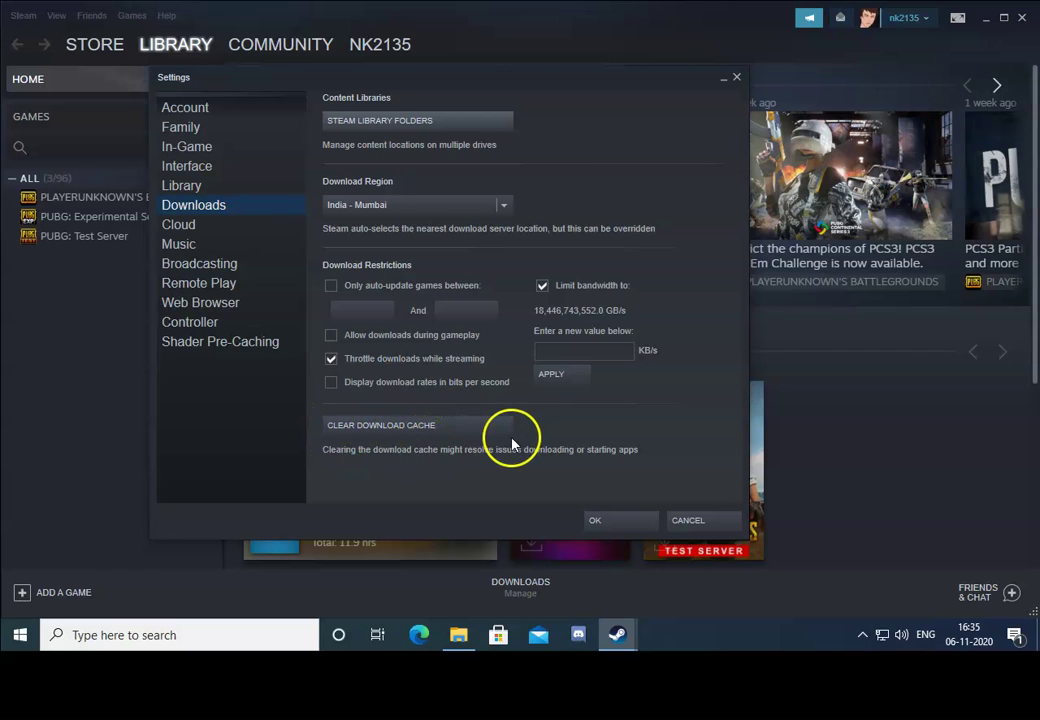
- Clear Steam's download cache and confirm with OK
{"action": "left_click", "coordinate": [448, 428]}
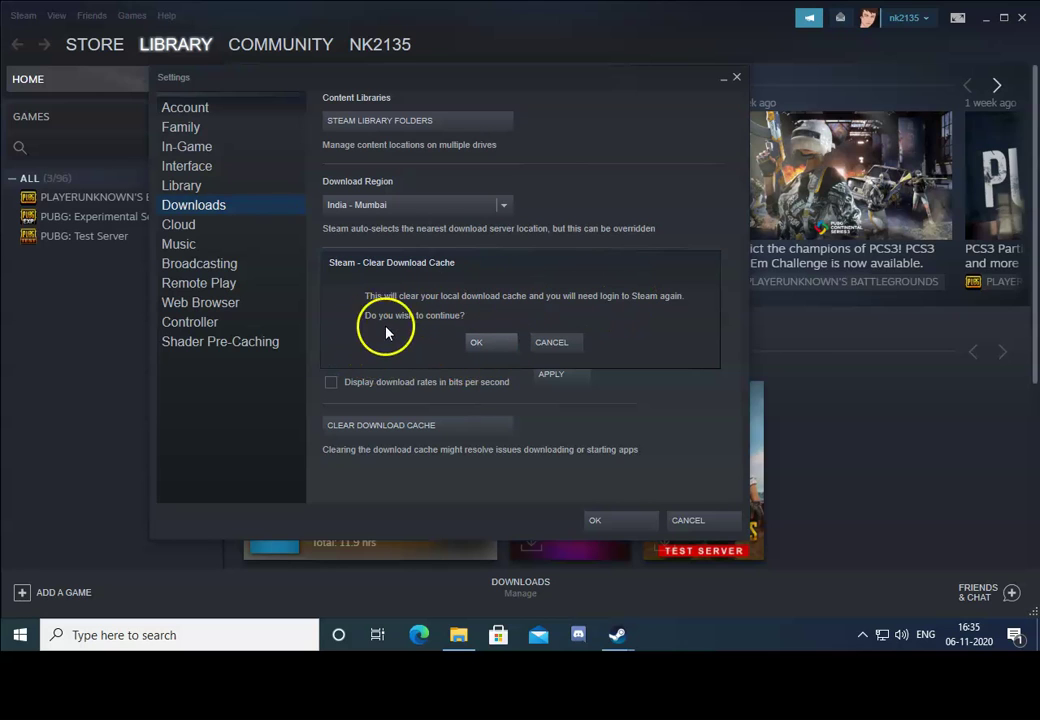
{"action": "left_click", "coordinate": [495, 346]}
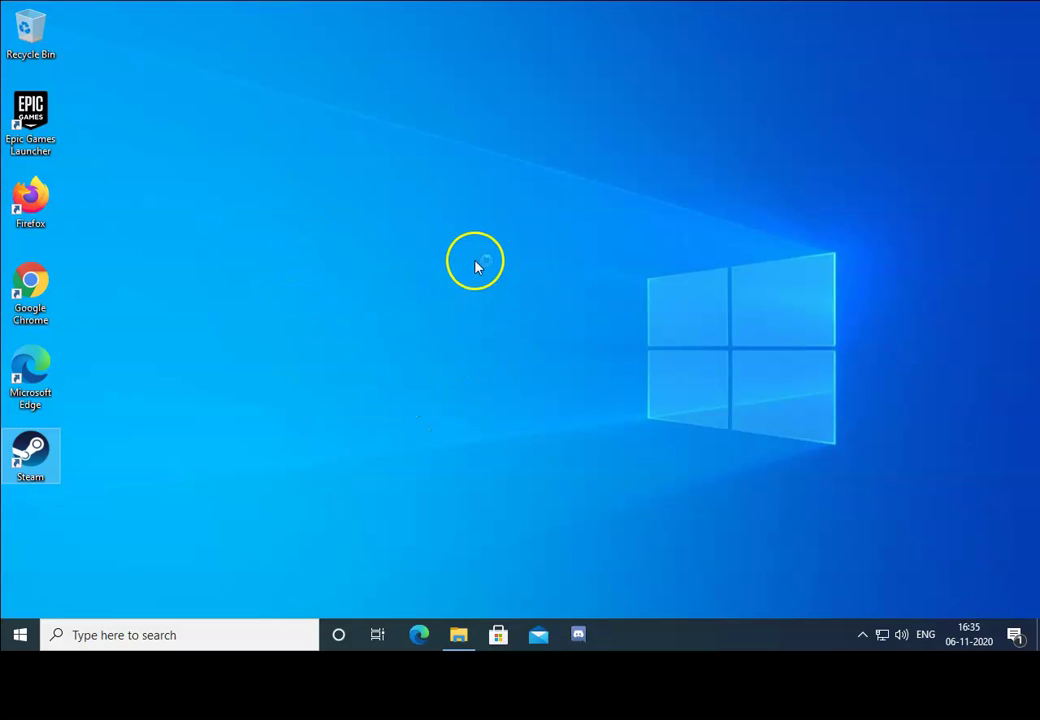
- Relaunch Steam and check that PUBG's Local Files properties show no disk usage
{"action": "double_click", "coordinate": [28, 455]}
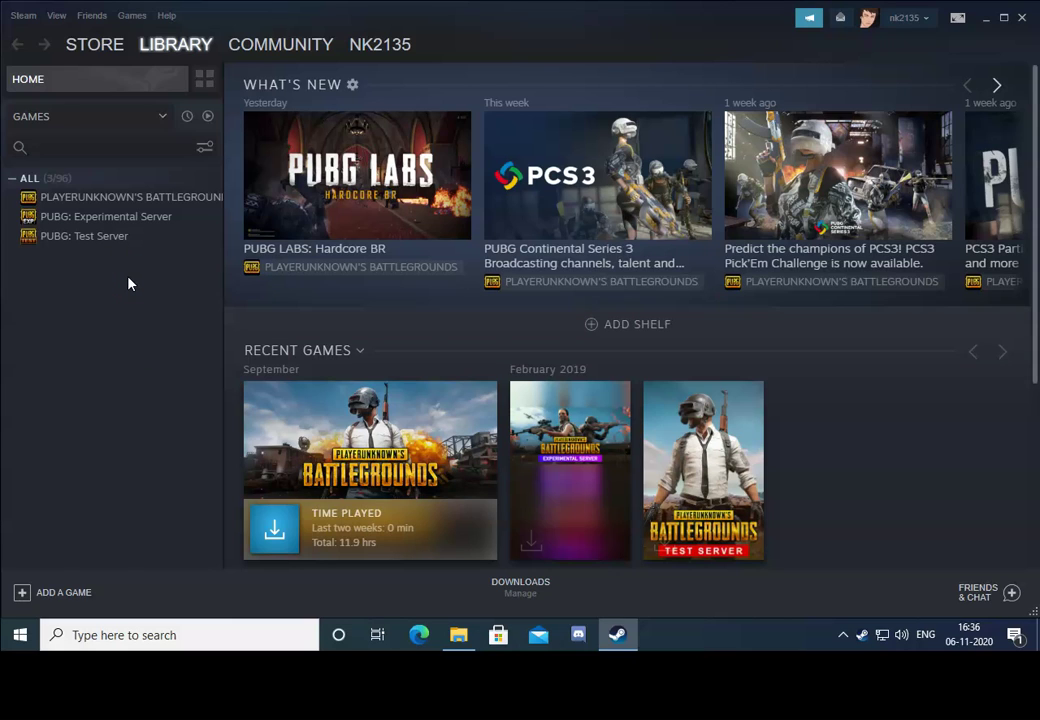
{"action": "right_click", "coordinate": [188, 204]}
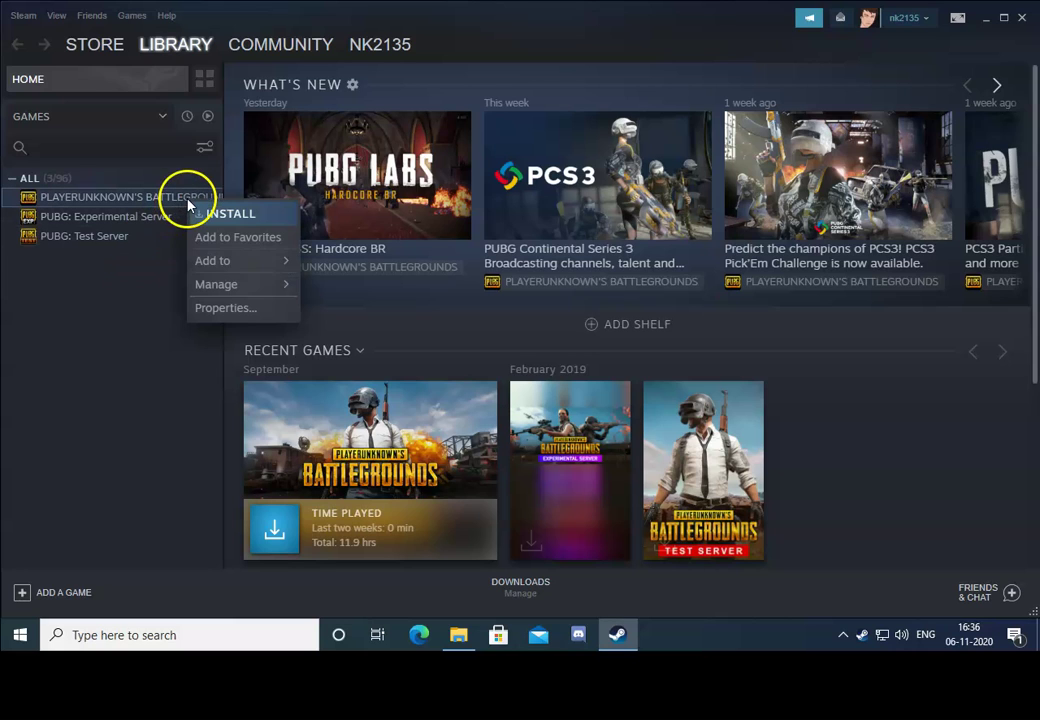
{"action": "left_click", "coordinate": [247, 312]}
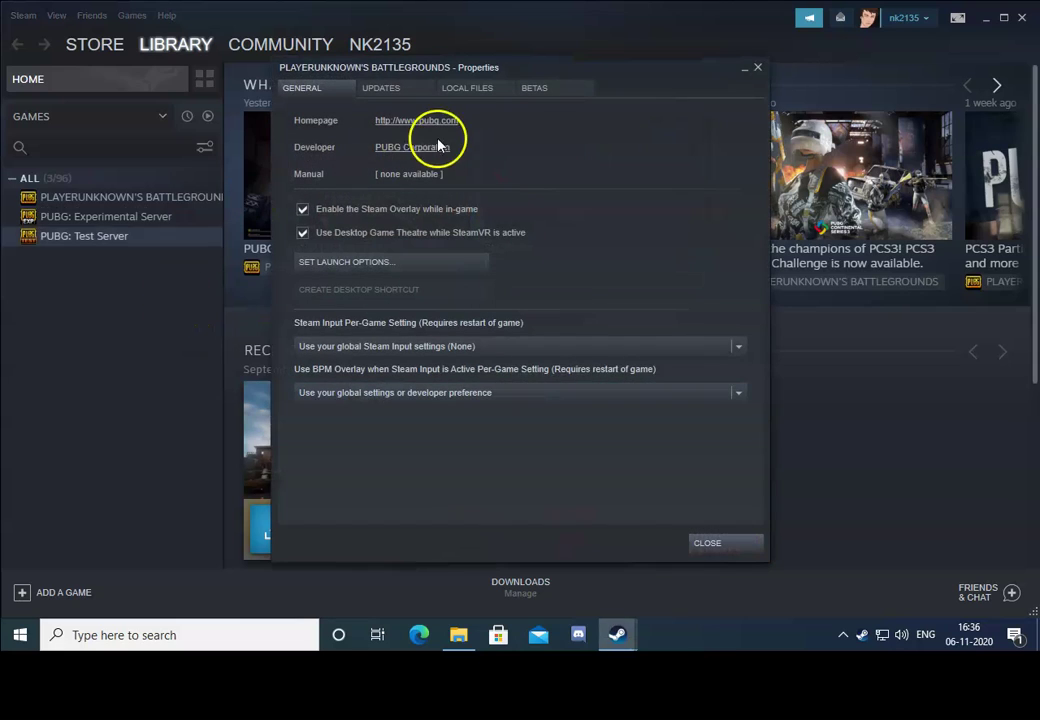
{"action": "left_click", "coordinate": [481, 92]}
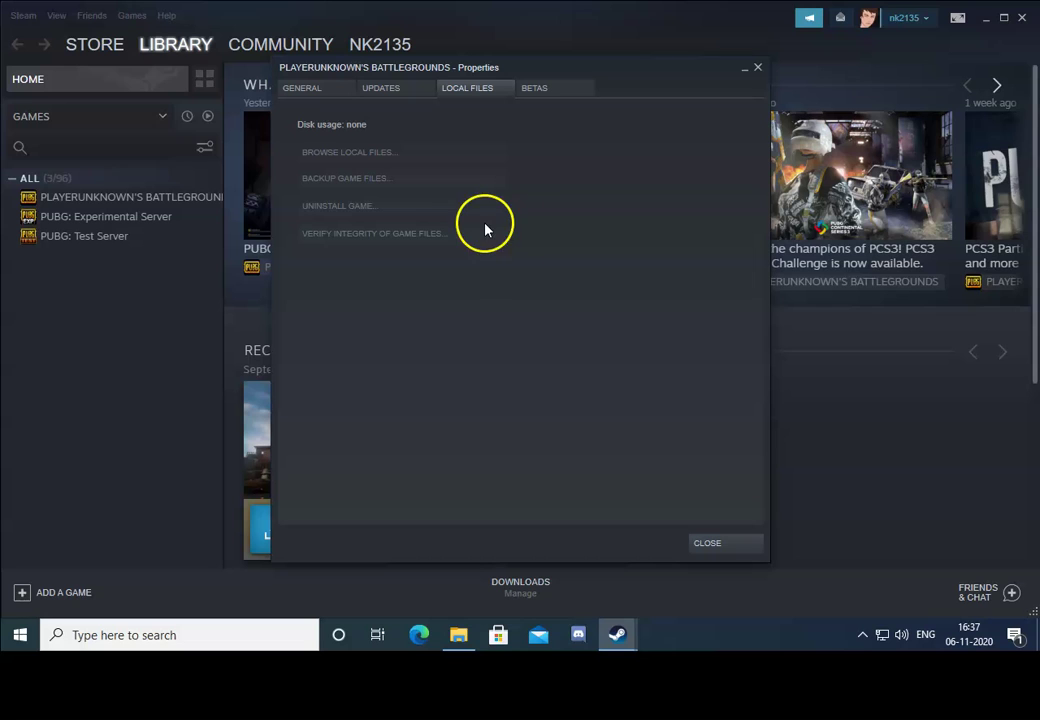
{"action": "left_click", "coordinate": [706, 543]}
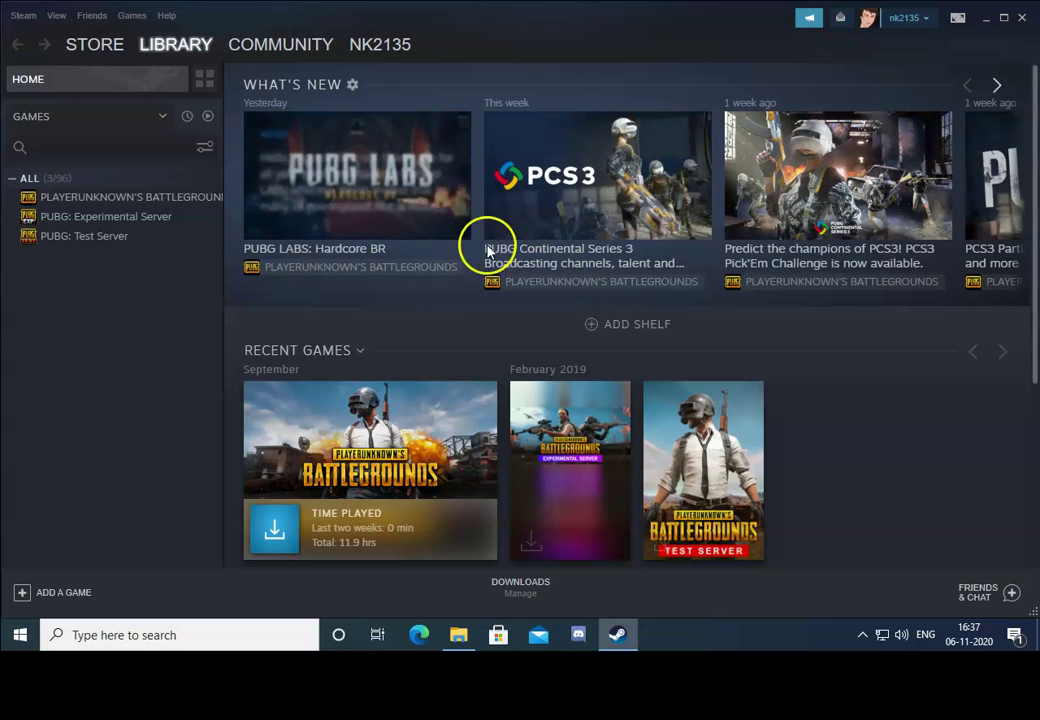
- Open the Steam Library Folders list from Settings > Downloads
{"action": "left_click", "coordinate": [24, 16]}
{"action": "left_click", "coordinate": [34, 116]}
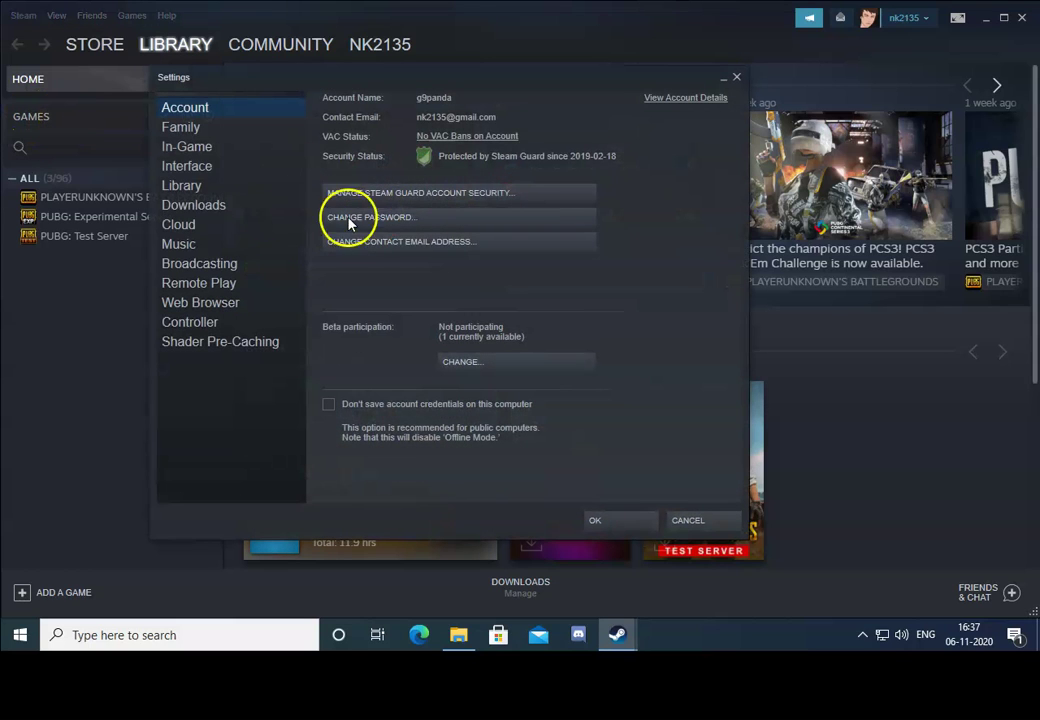
{"action": "left_click", "coordinate": [194, 206]}
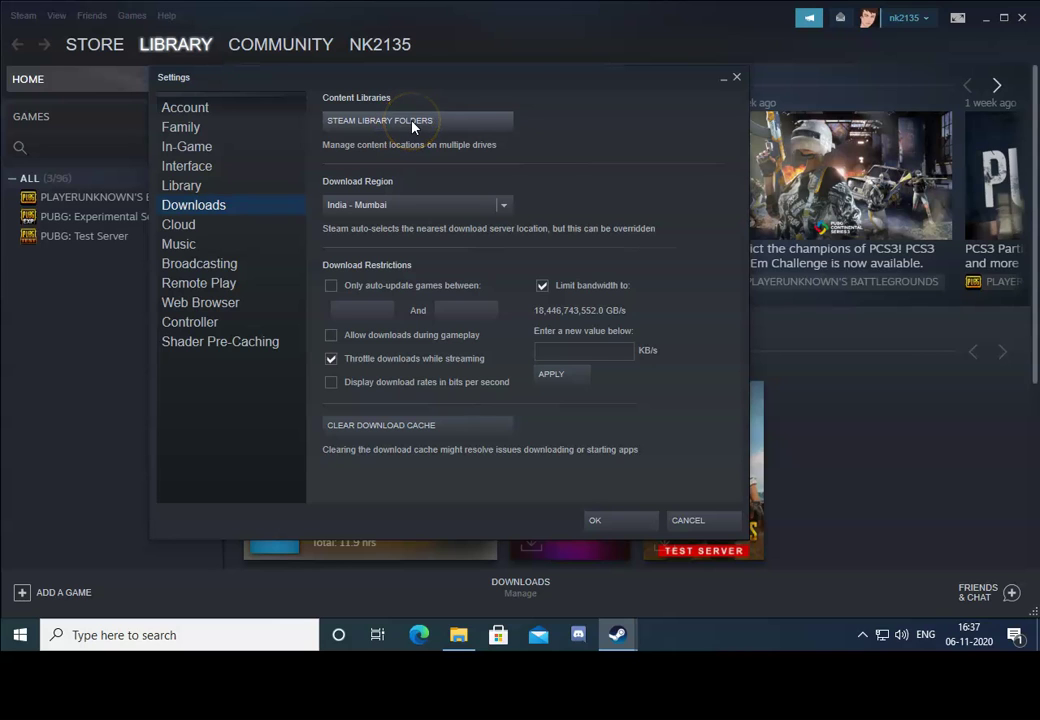
{"action": "left_click", "coordinate": [470, 127]}
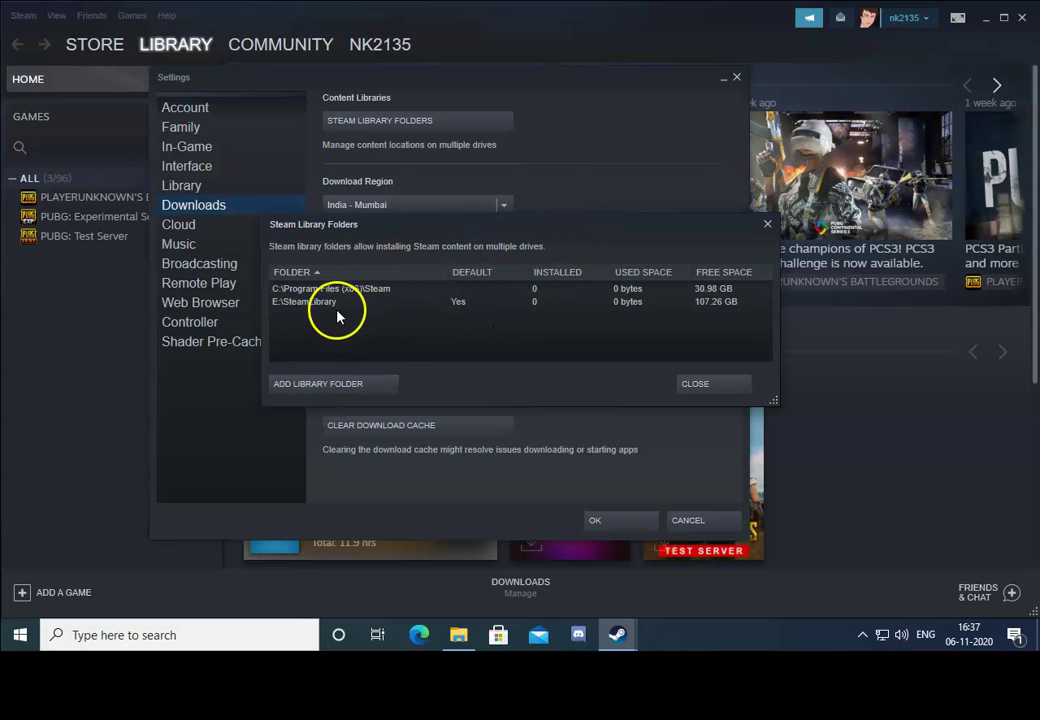
- Try adding a new SteamLibrary folder on E:\ as a library, then open E:\SteamLibrary's options
{"action": "left_click", "coordinate": [351, 388]}
{"action": "left_click_drag", "start_coordinate": [631, 309], "coordinate": [608, 255]}
{"action": "left_click", "coordinate": [404, 232]}
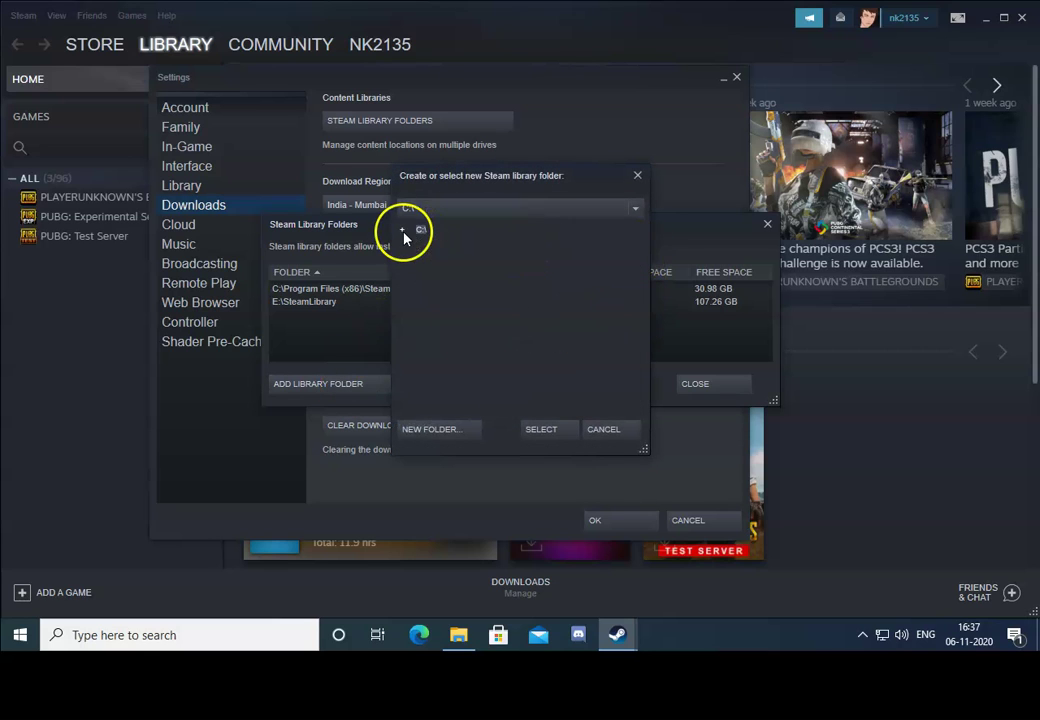
{"action": "left_click", "coordinate": [636, 212]}
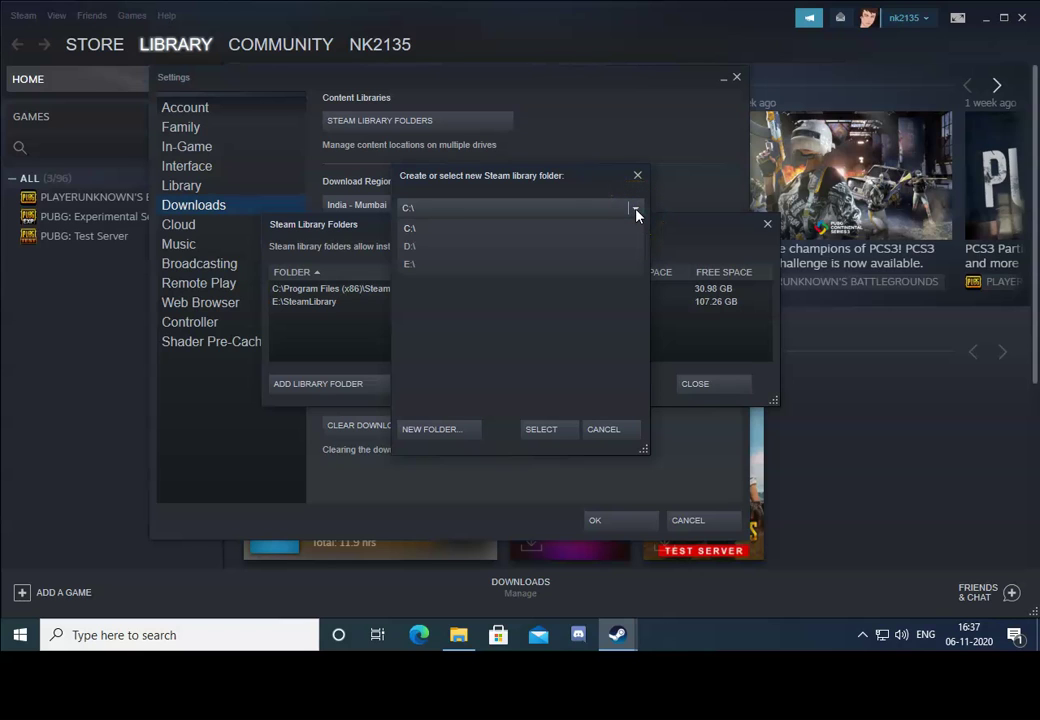
{"action": "left_click", "coordinate": [408, 265]}
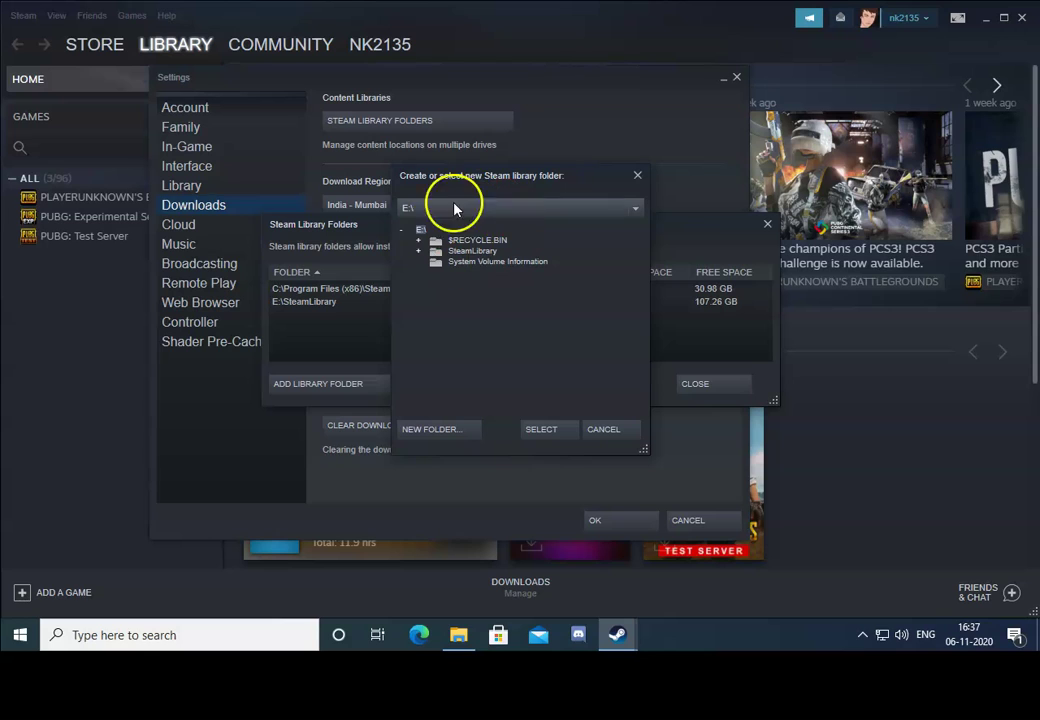
{"action": "left_click", "coordinate": [459, 432]}
{"action": "left_click", "coordinate": [524, 334]}
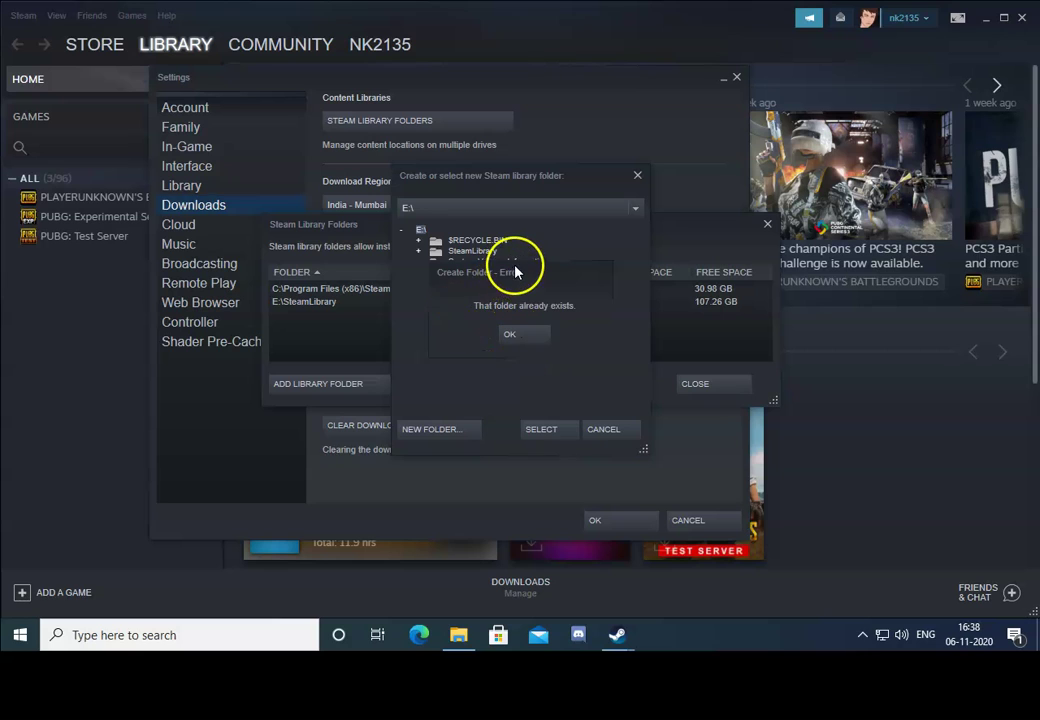
{"action": "right_click", "coordinate": [313, 302]}
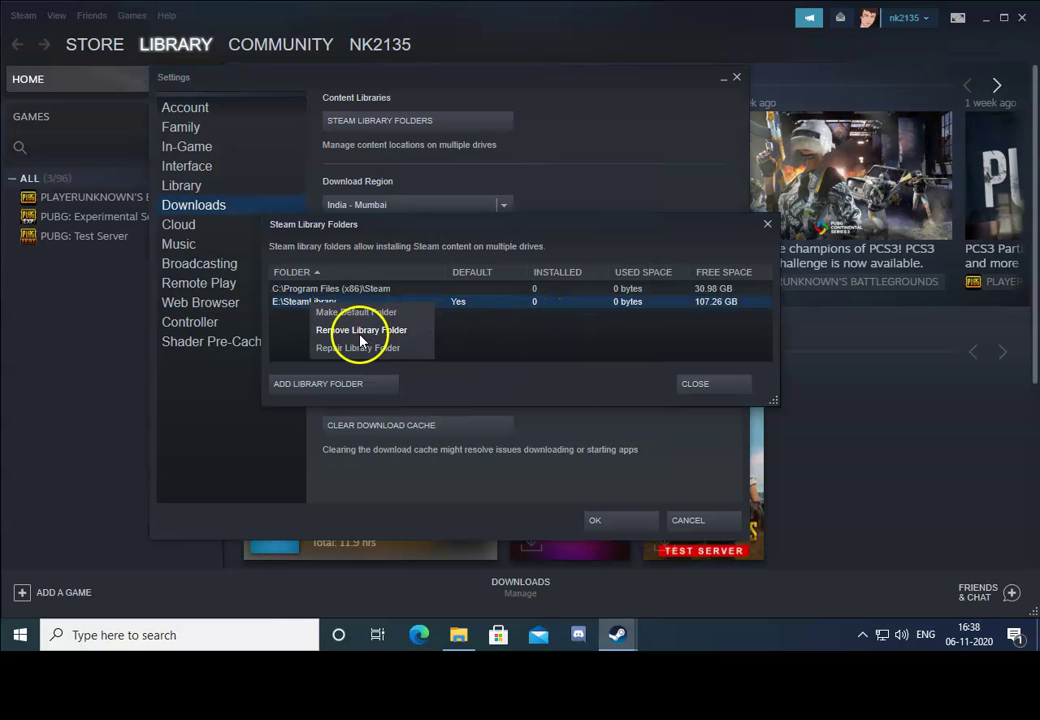
- Remove the E:\SteamLibrary library and retry creating a SteamLibrary folder on E:\
{"action": "left_click", "coordinate": [376, 331]}
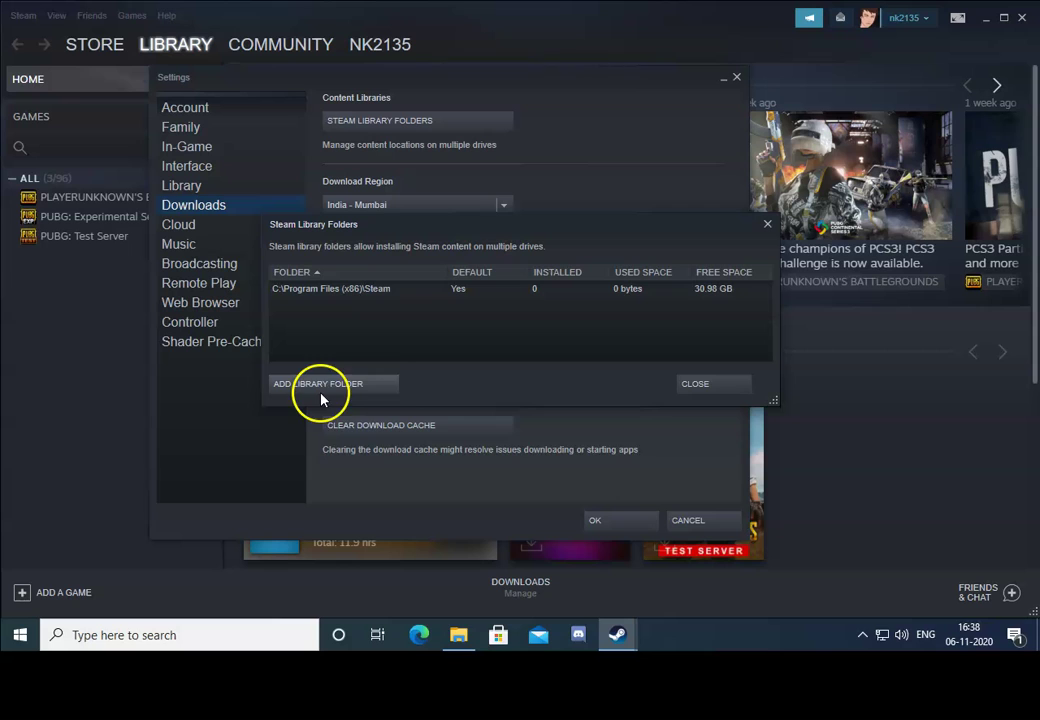
{"action": "left_click", "coordinate": [378, 386]}
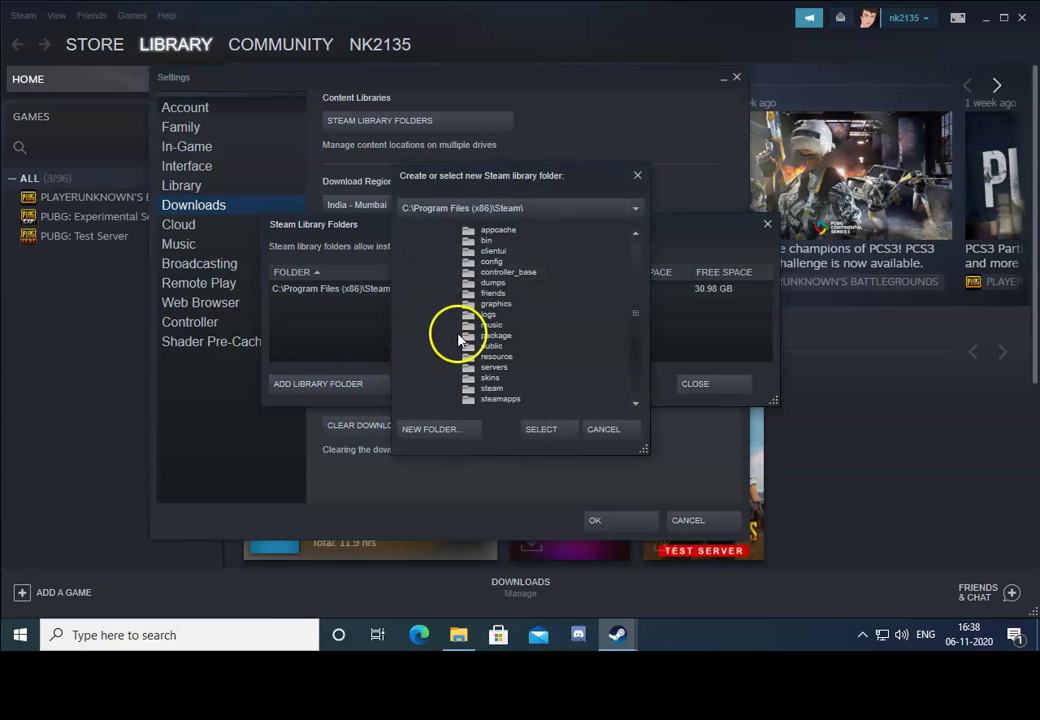
{"action": "left_click", "coordinate": [635, 208]}
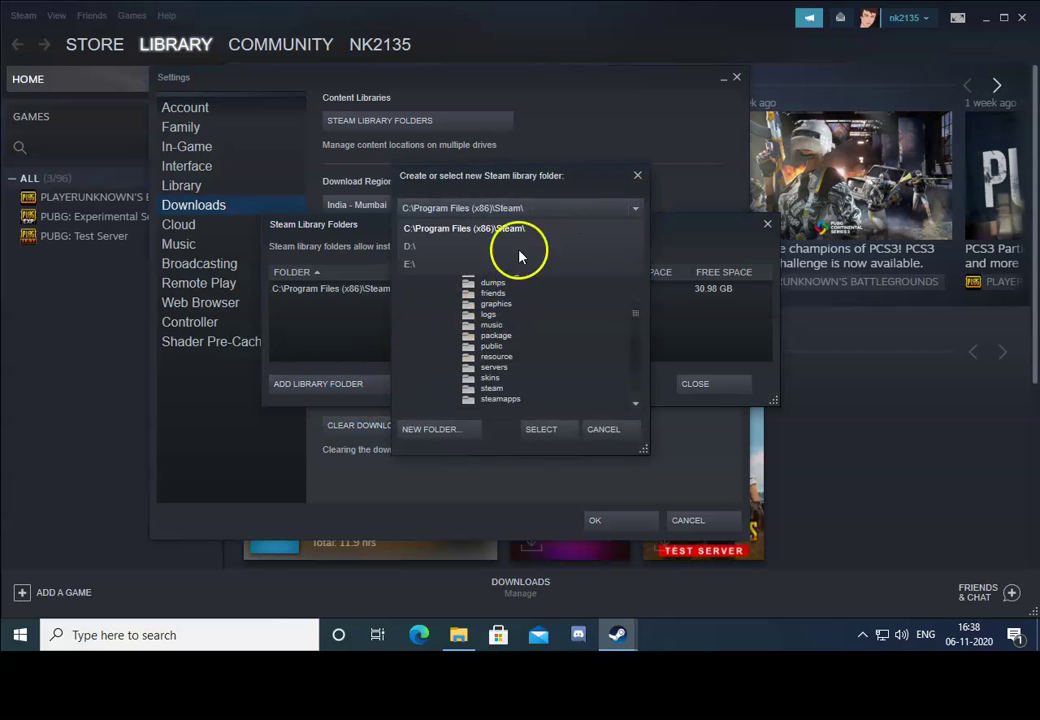
{"action": "left_click", "coordinate": [409, 265]}
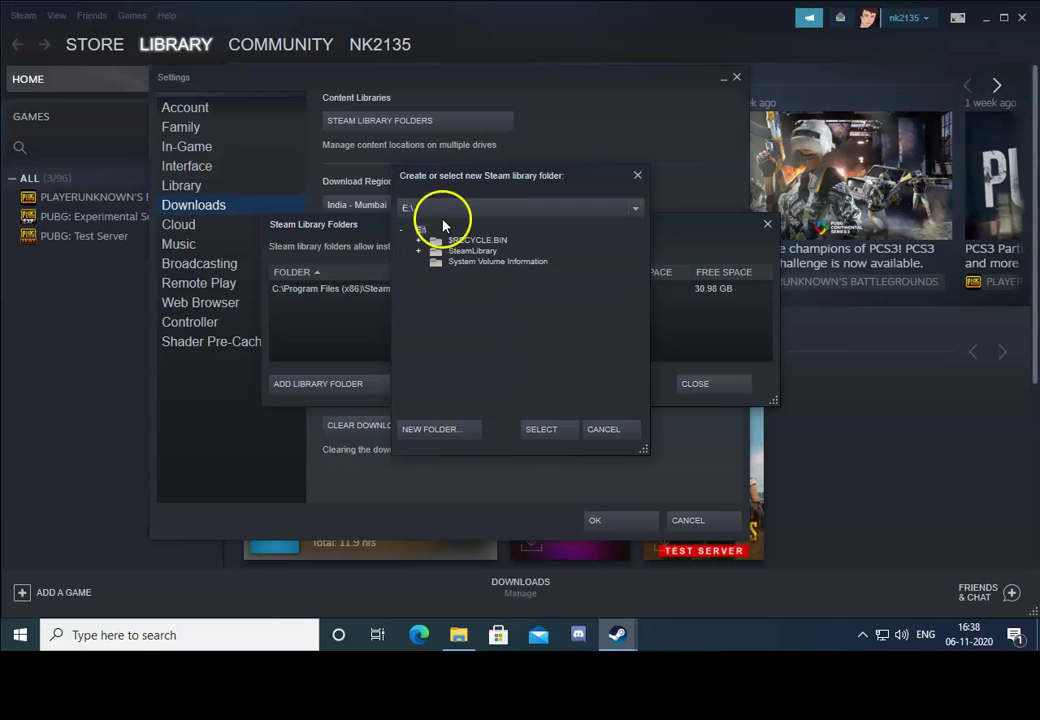
{"action": "left_click", "coordinate": [456, 432]}
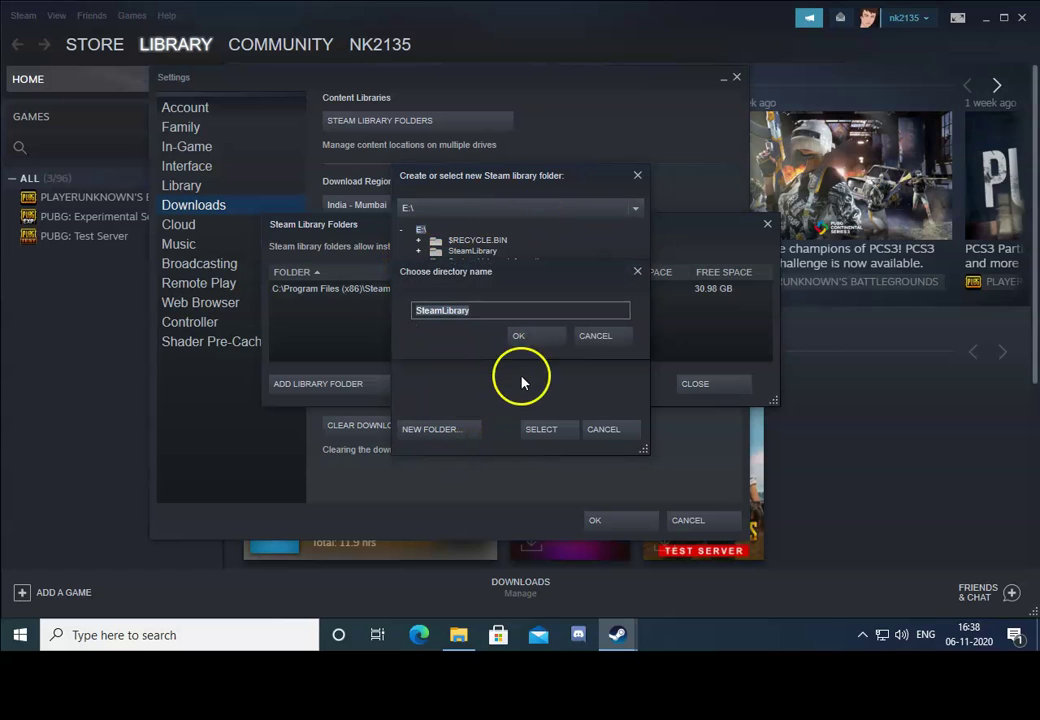
{"action": "left_click", "coordinate": [488, 309]}
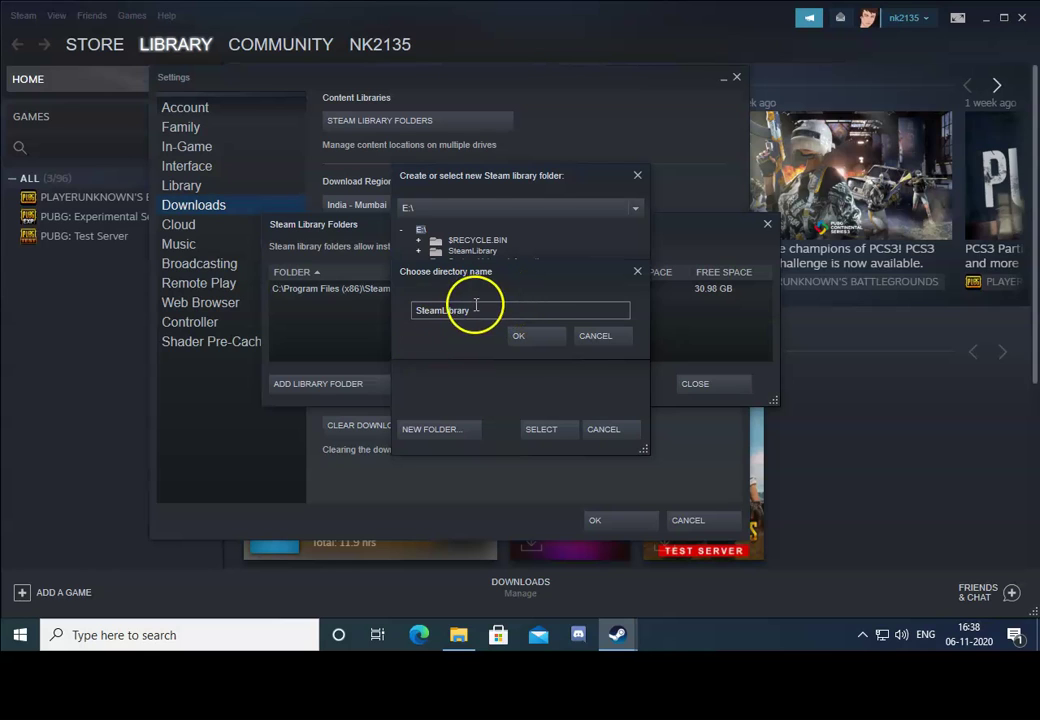
{"action": "left_click", "coordinate": [518, 337]}
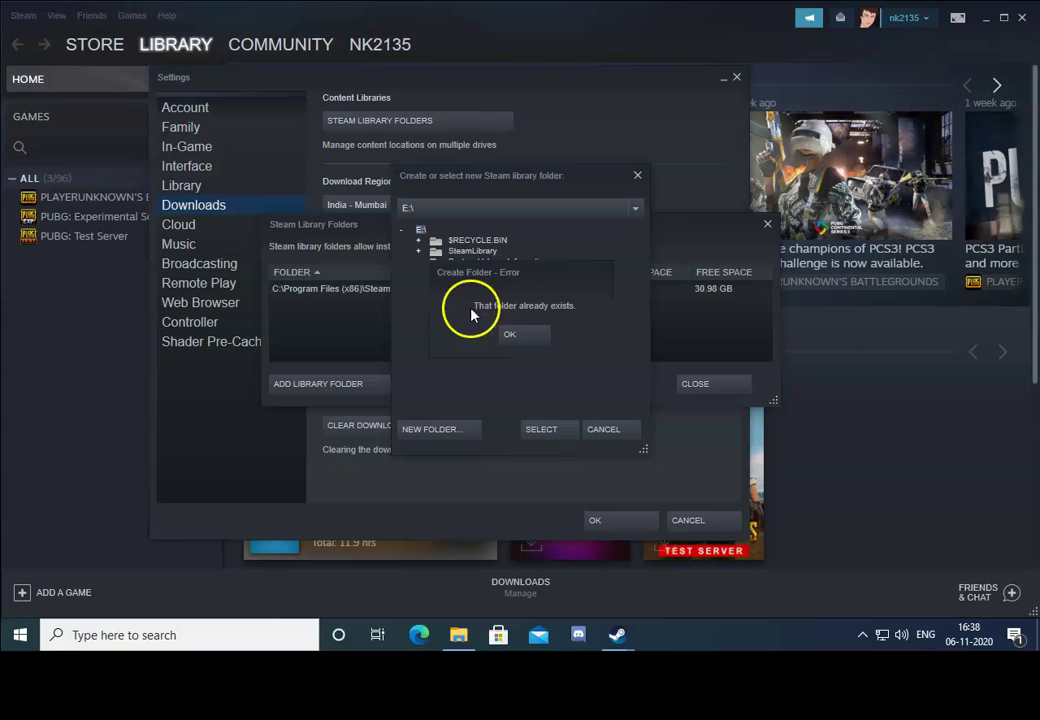
- Dismiss the already-exists error, then close Library Folders and Settings without saving
{"action": "left_click", "coordinate": [617, 432]}
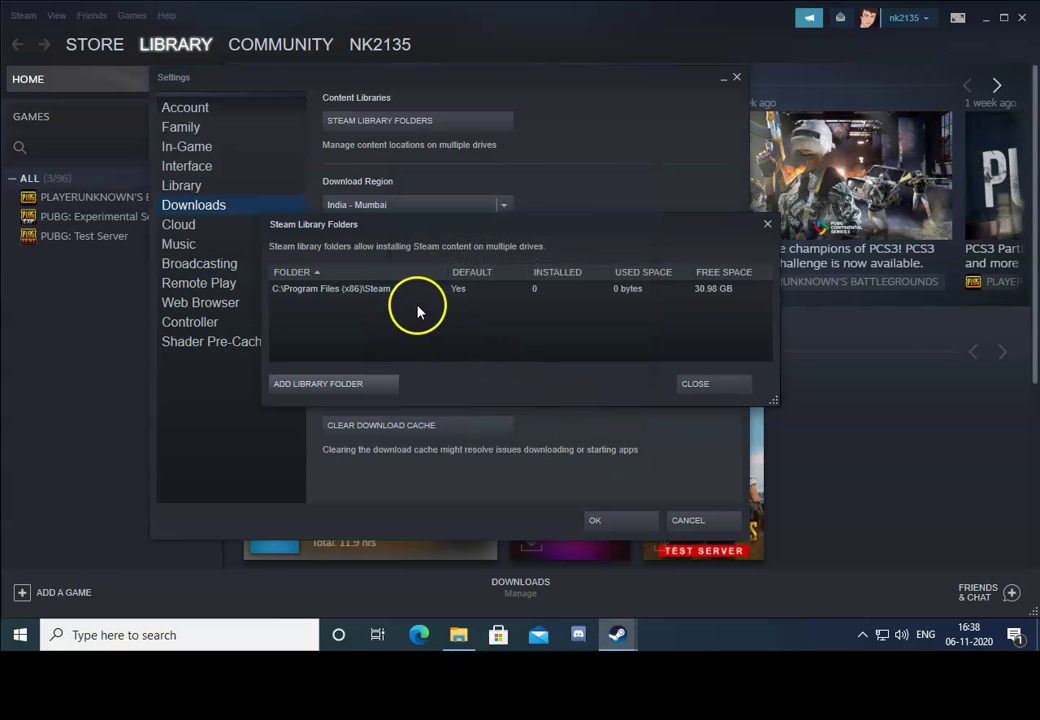
{"action": "left_click", "coordinate": [700, 385]}
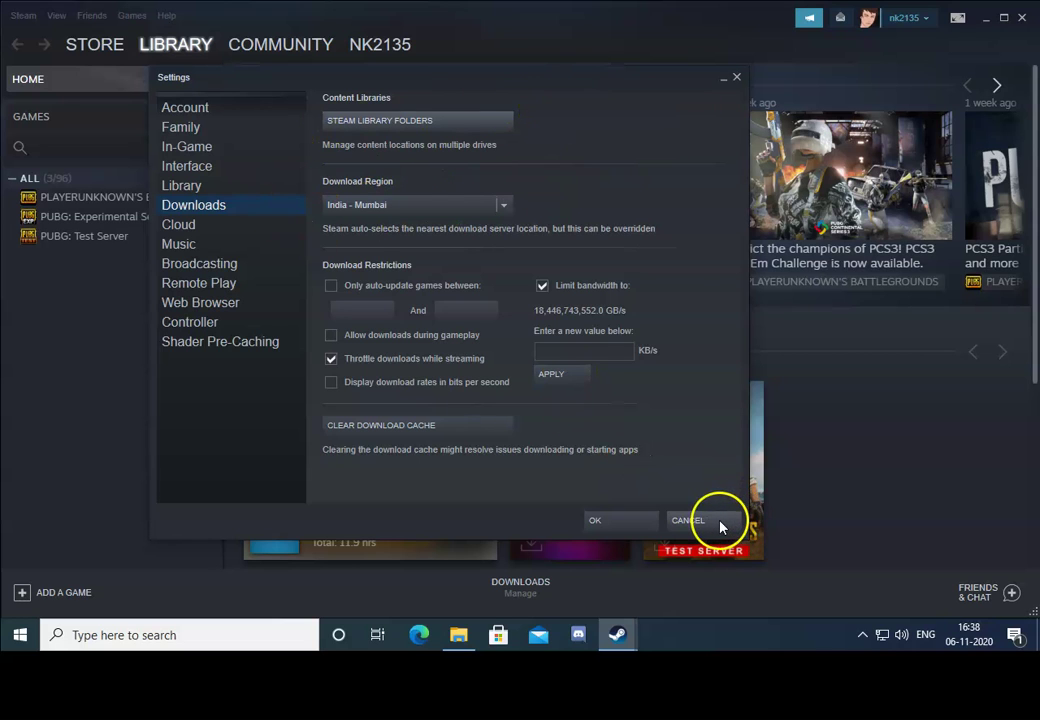
{"action": "left_click", "coordinate": [688, 521]}
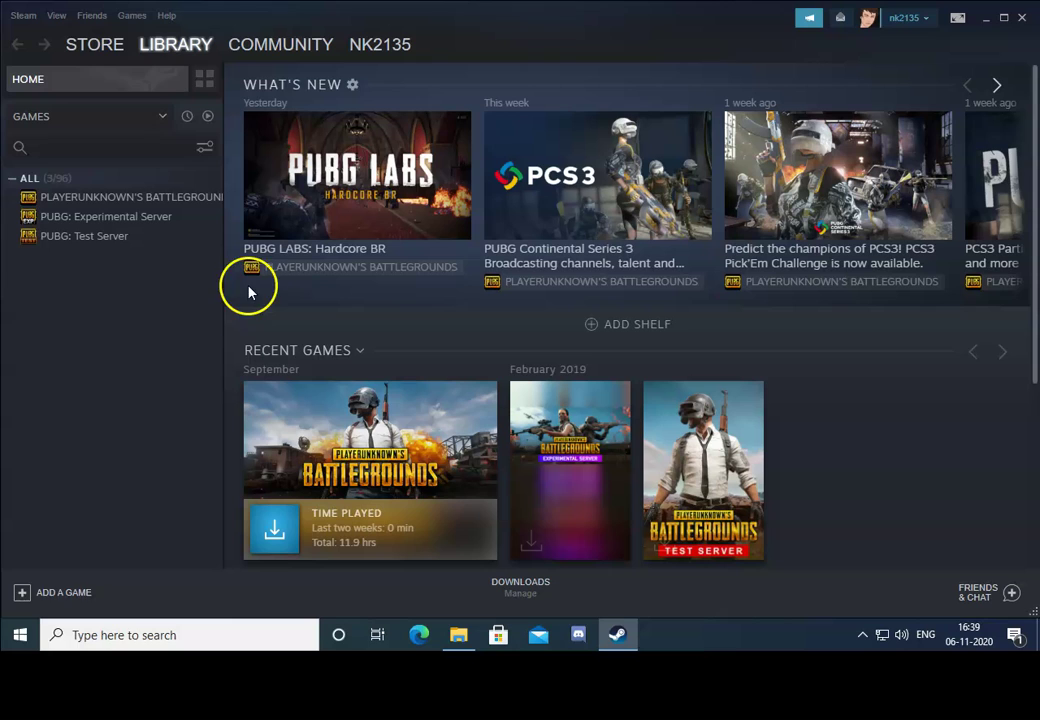
- Search 'stea' in Apps & features, expand the Steam entry, then bring back File Explorer
{"action": "right_click", "coordinate": [20, 637]}
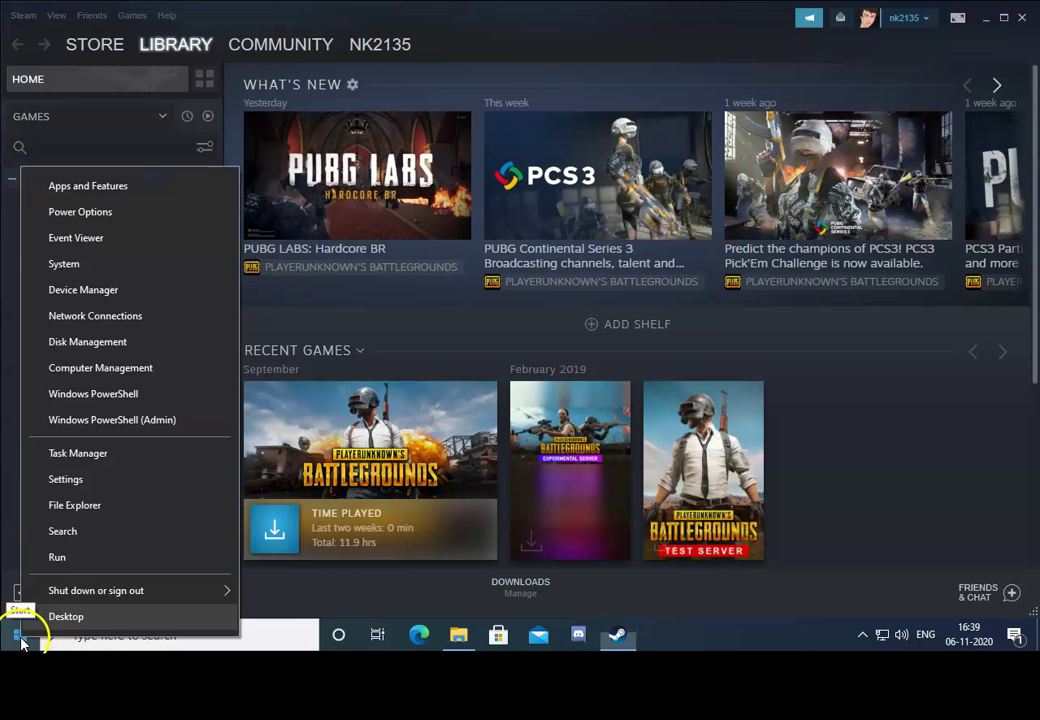
{"action": "left_click", "coordinate": [90, 480]}
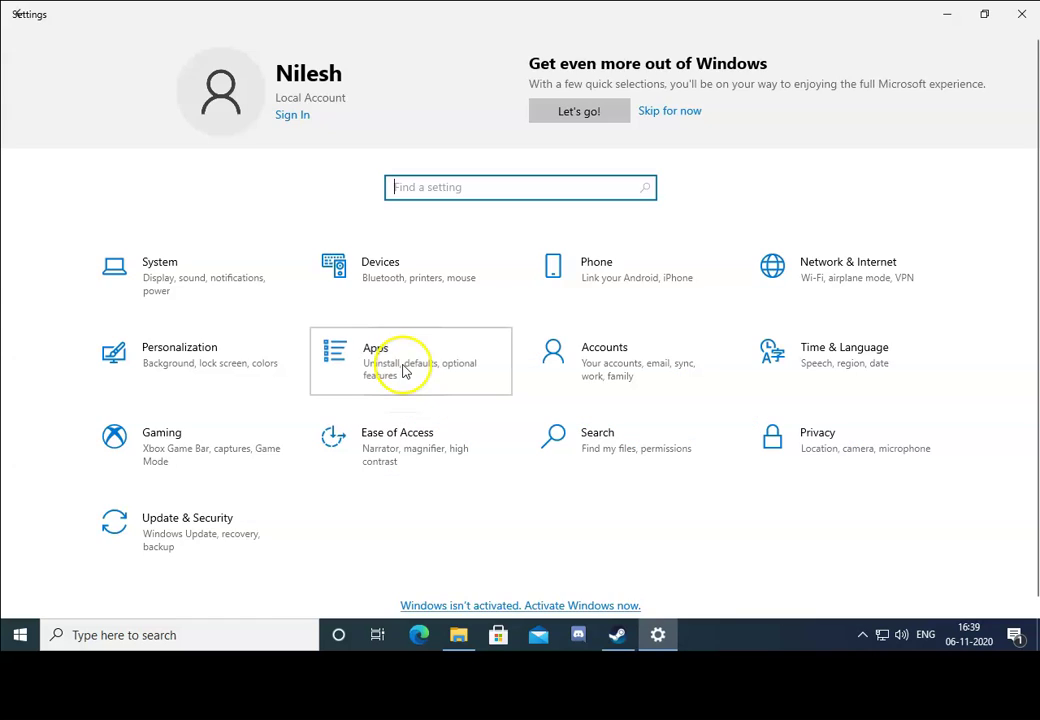
{"action": "left_click", "coordinate": [404, 372]}
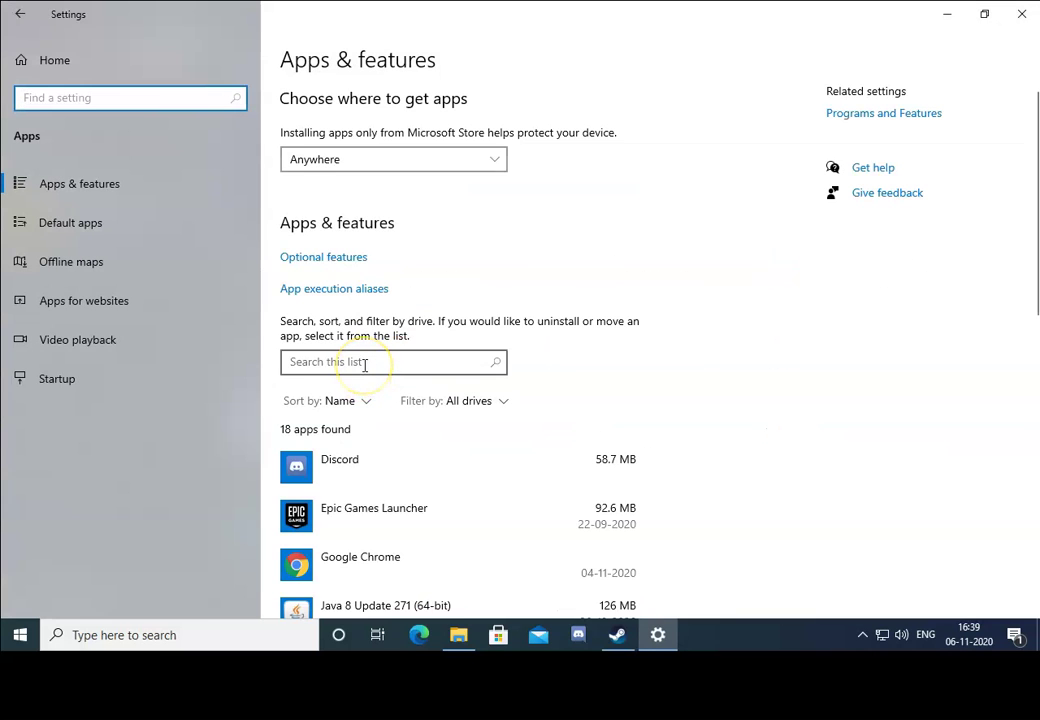
{"action": "left_click", "coordinate": [364, 365]}
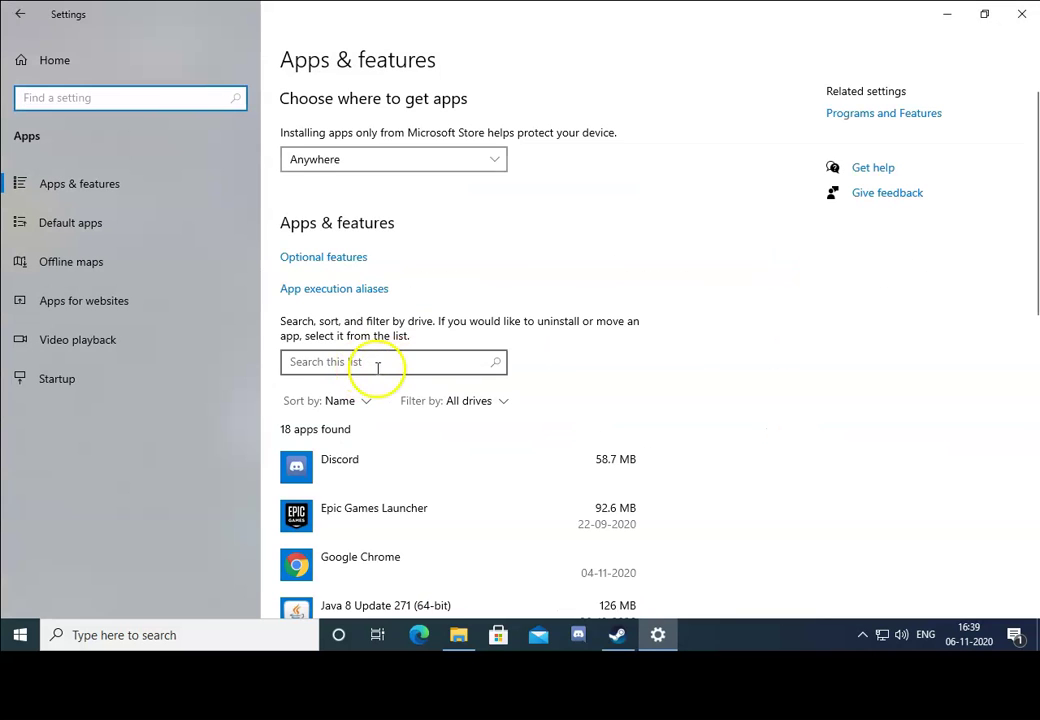
{"action": "type", "text": "steam"}
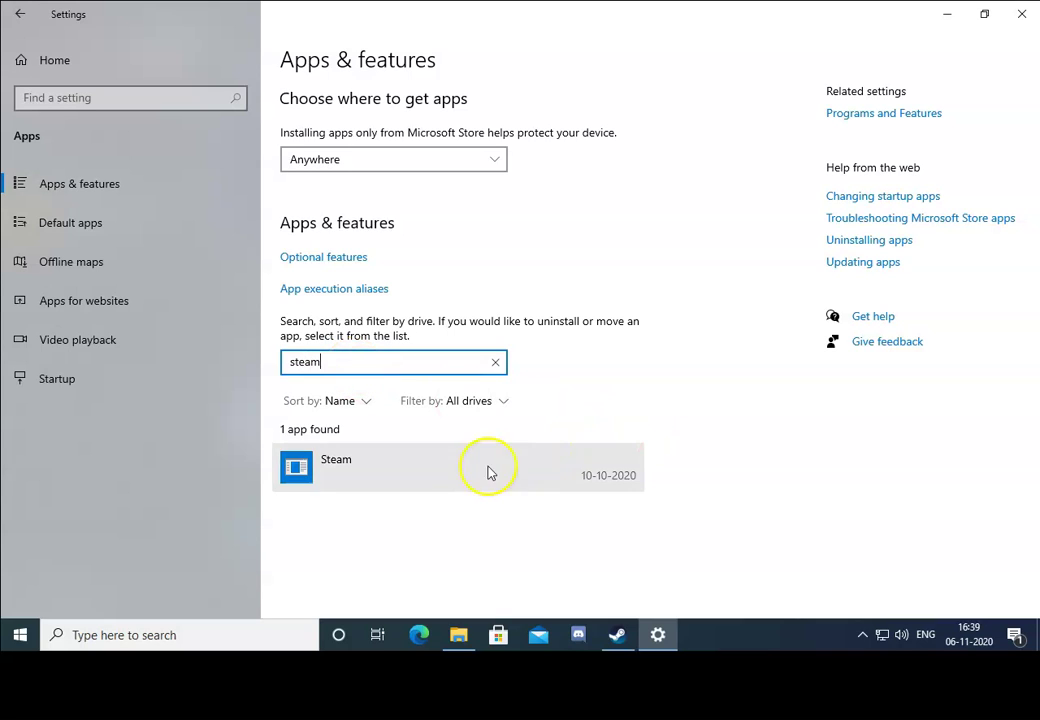
{"action": "left_click", "coordinate": [460, 480]}
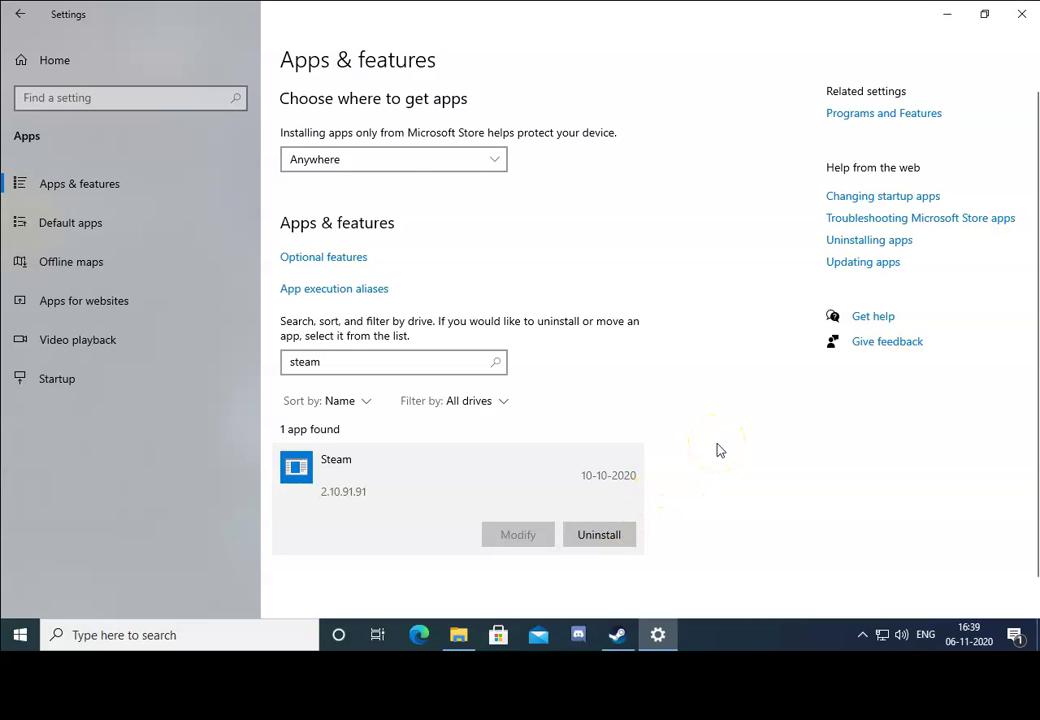
{"action": "left_click", "coordinate": [459, 635]}
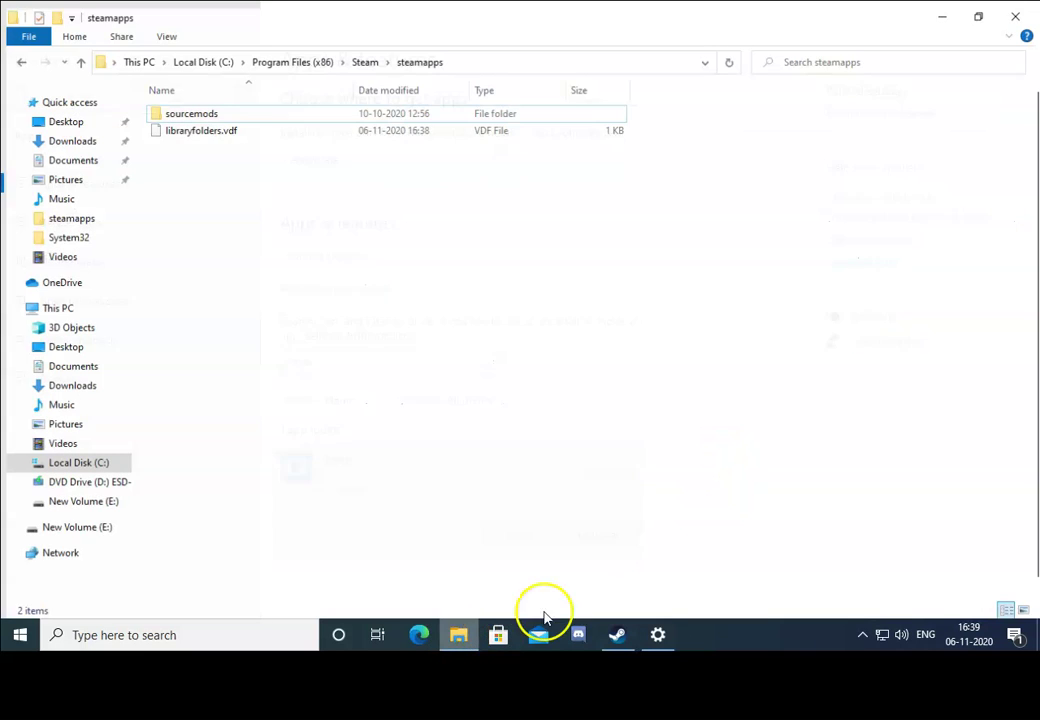
- Go to New Volume (E:) and rename the SteamLibrary folder to SteamLibrary1
{"action": "left_click", "coordinate": [365, 56]}
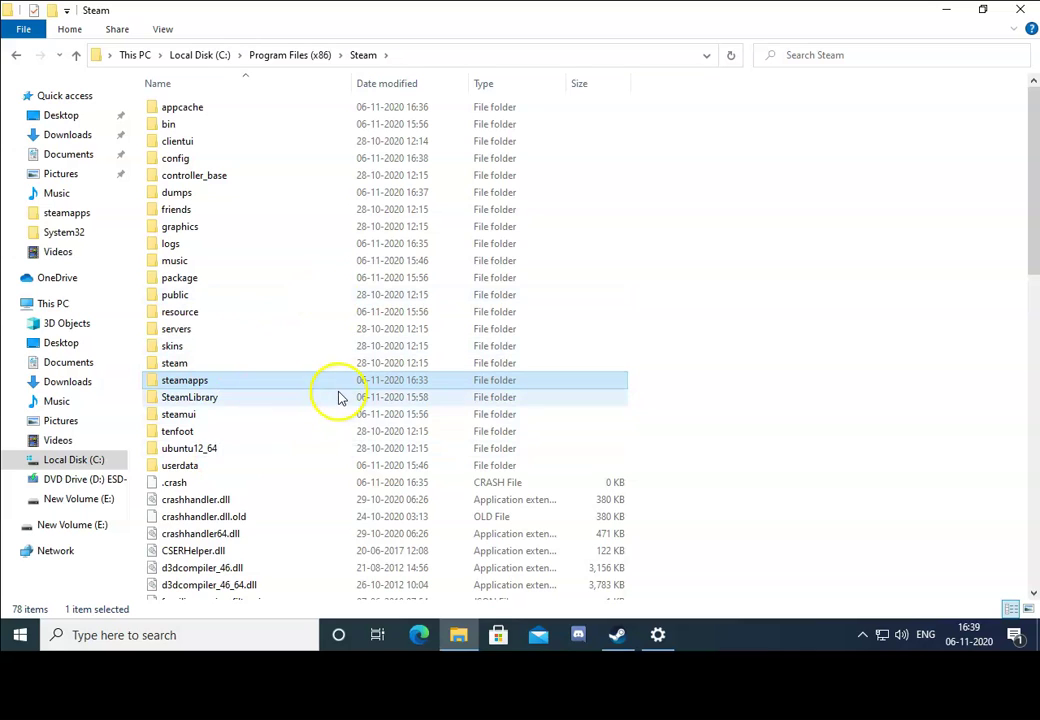
{"action": "left_click", "coordinate": [98, 527]}
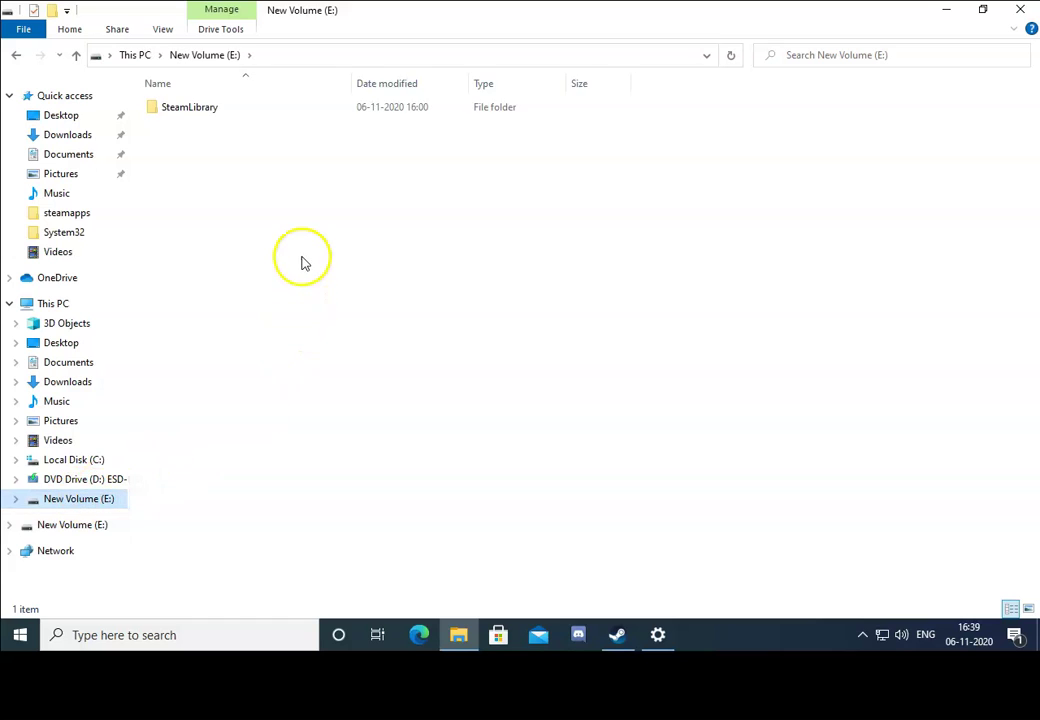
{"action": "left_click", "coordinate": [212, 117]}
{"action": "left_click", "coordinate": [211, 116]}
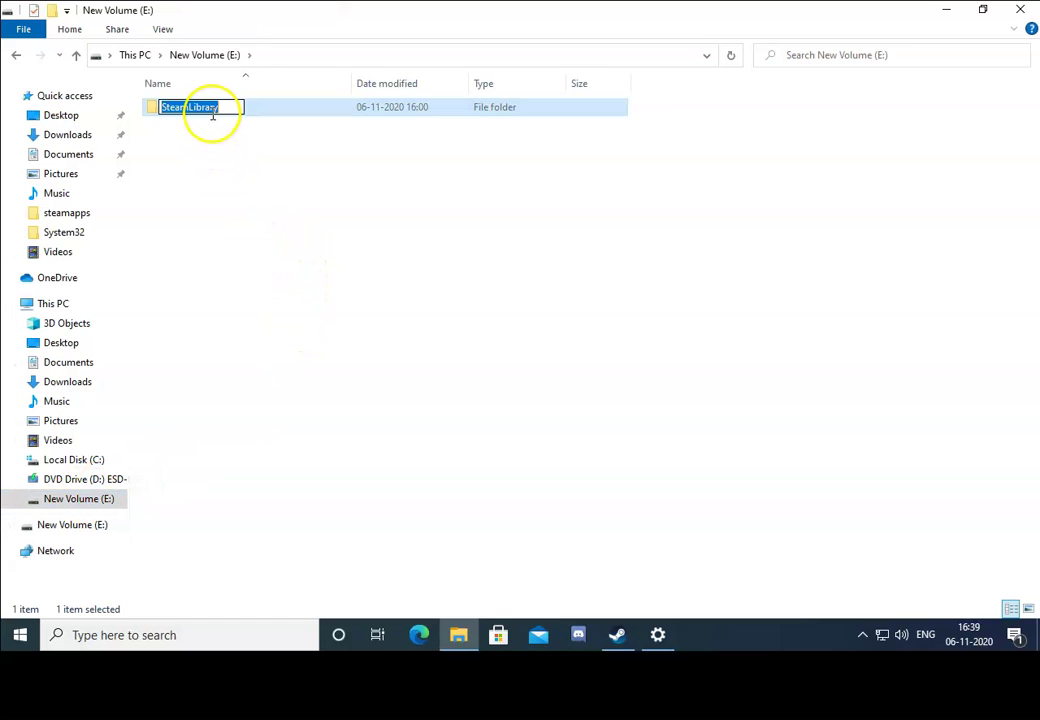
{"action": "left_click", "coordinate": [229, 107]}
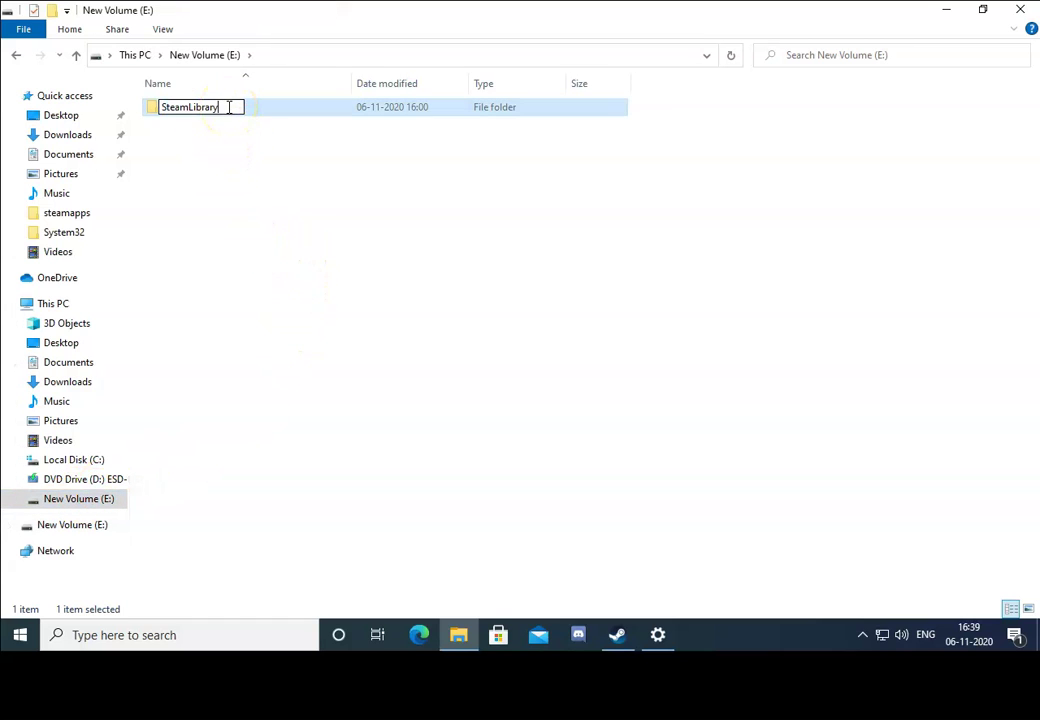
{"action": "left_click", "coordinate": [288, 255]}
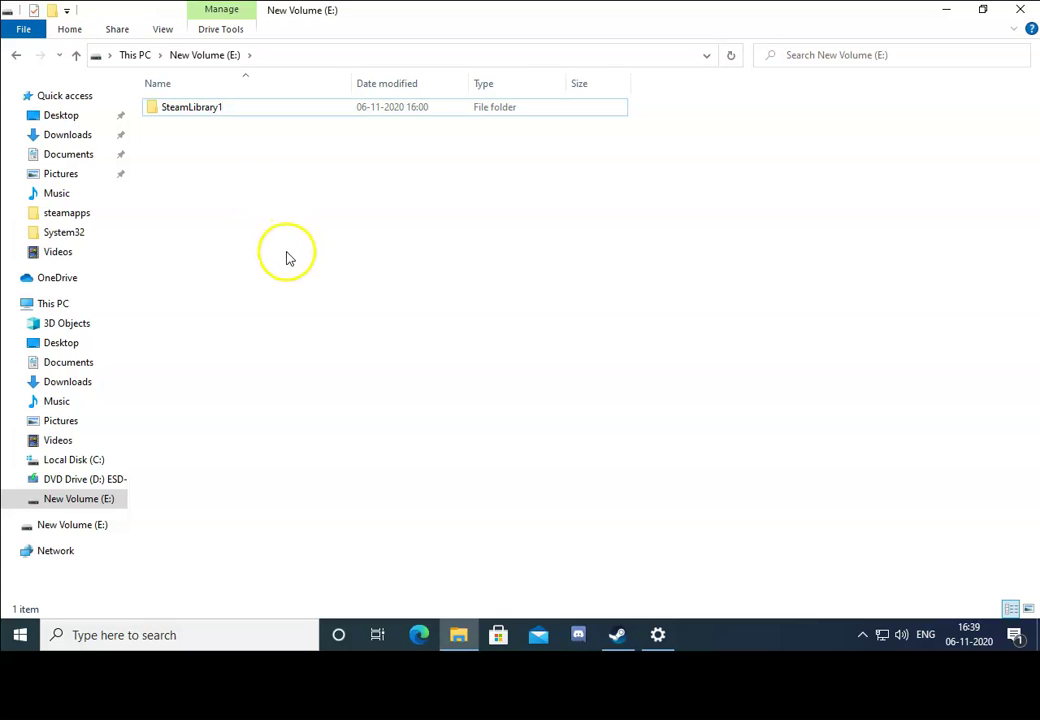
- Locate the steamapps folder in C:\Program Files (x86)\Steam
{"action": "left_click", "coordinate": [91, 463]}
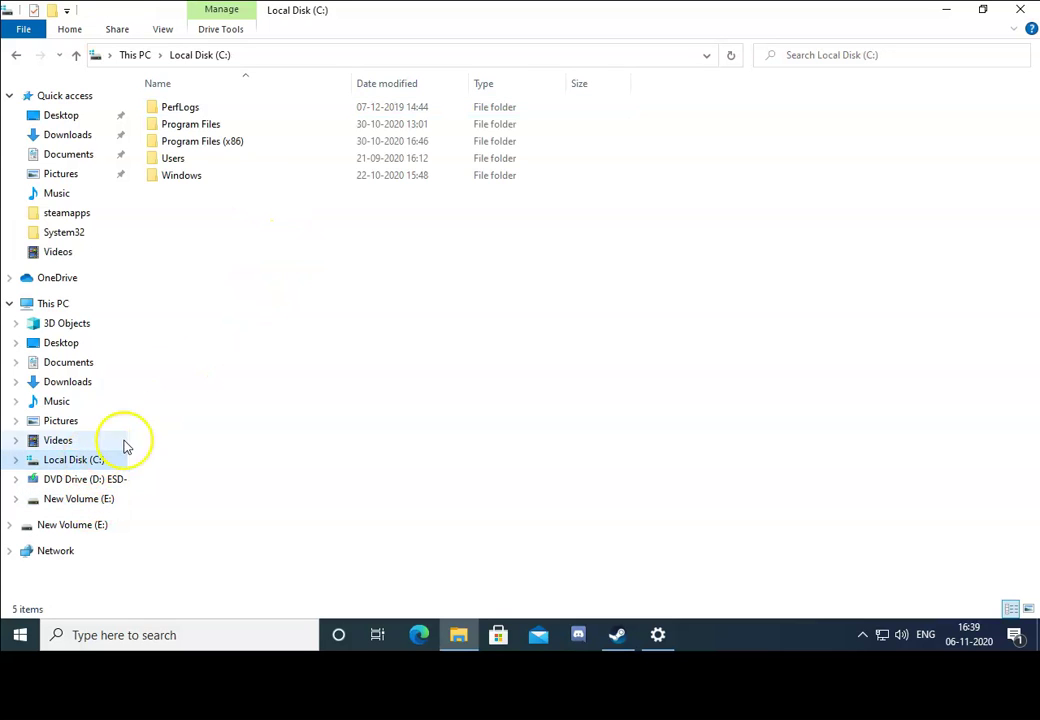
{"action": "double_click", "coordinate": [224, 146]}
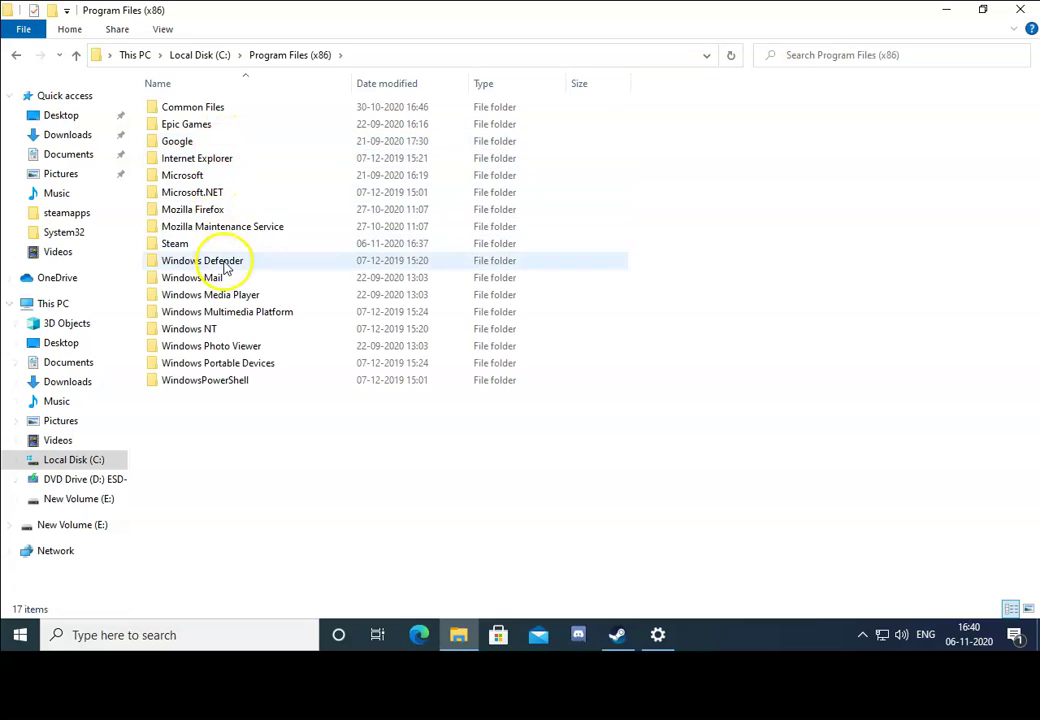
{"action": "double_click", "coordinate": [186, 243]}
{"action": "double_click", "coordinate": [330, 107]}
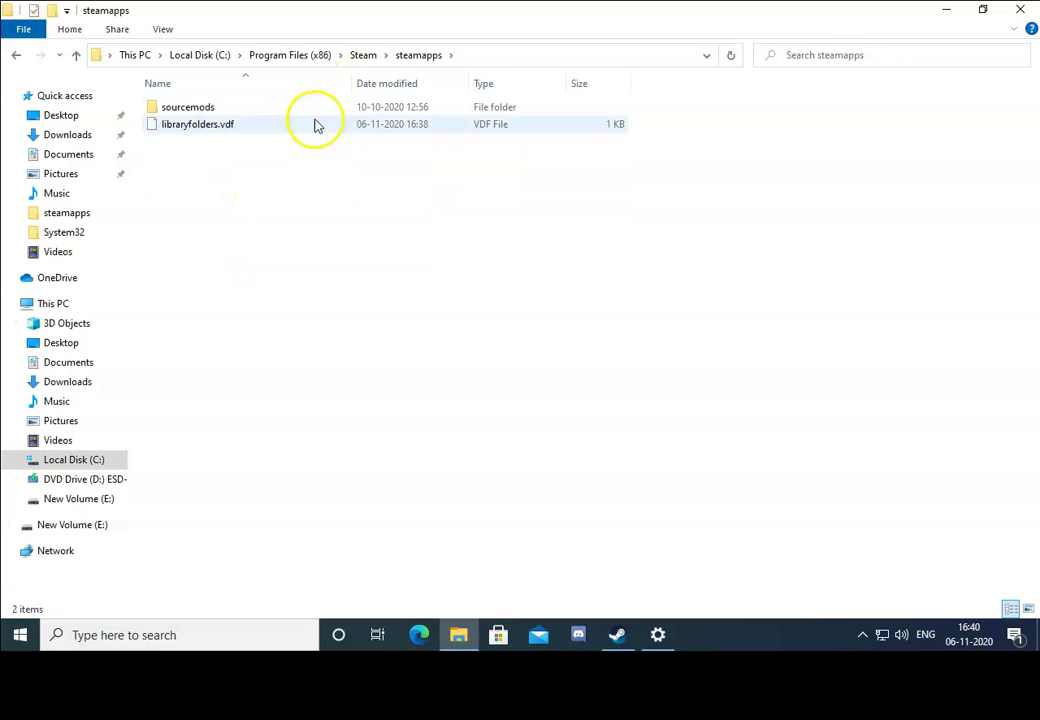
{"action": "left_click", "coordinate": [363, 55]}
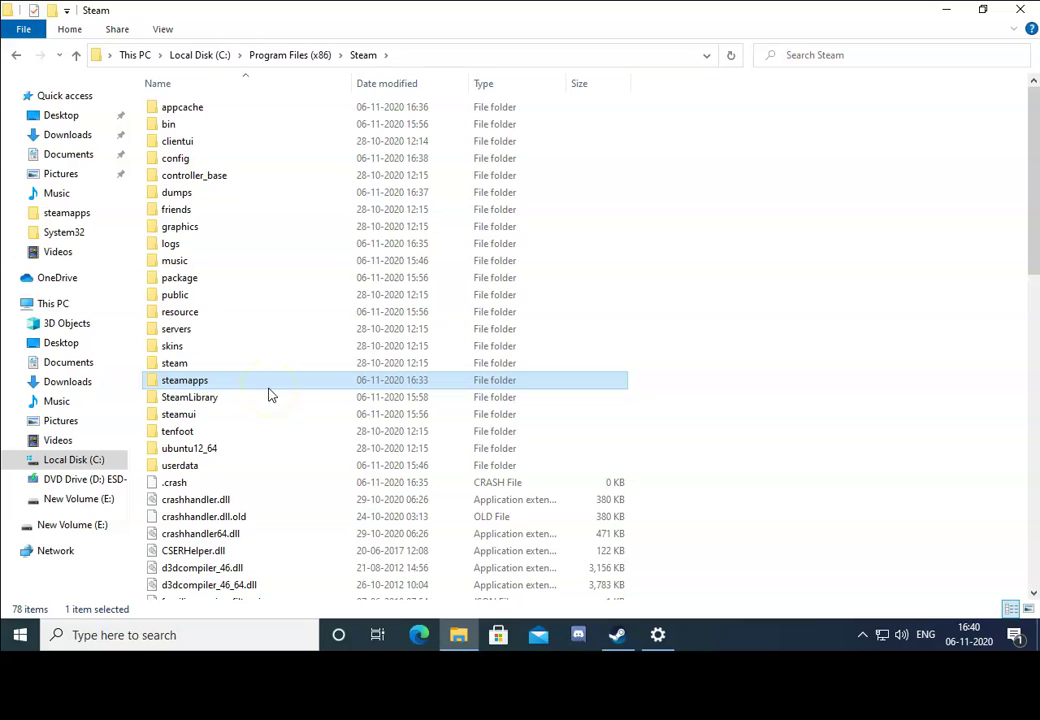
- Paste steamapps onto New Volume (E:) beside SteamLibrary1, then minimize File Explorer
{"action": "left_click", "coordinate": [95, 499]}
{"action": "right_click", "coordinate": [240, 270]}
{"action": "left_click", "coordinate": [323, 318]}
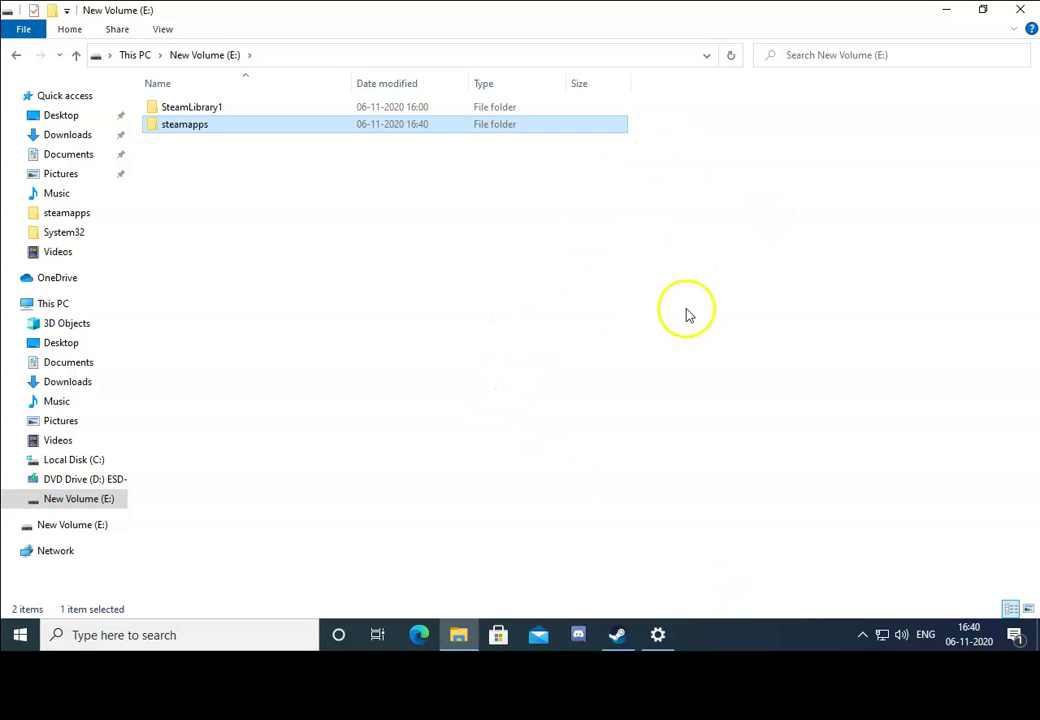
{"action": "left_click", "coordinate": [943, 12]}
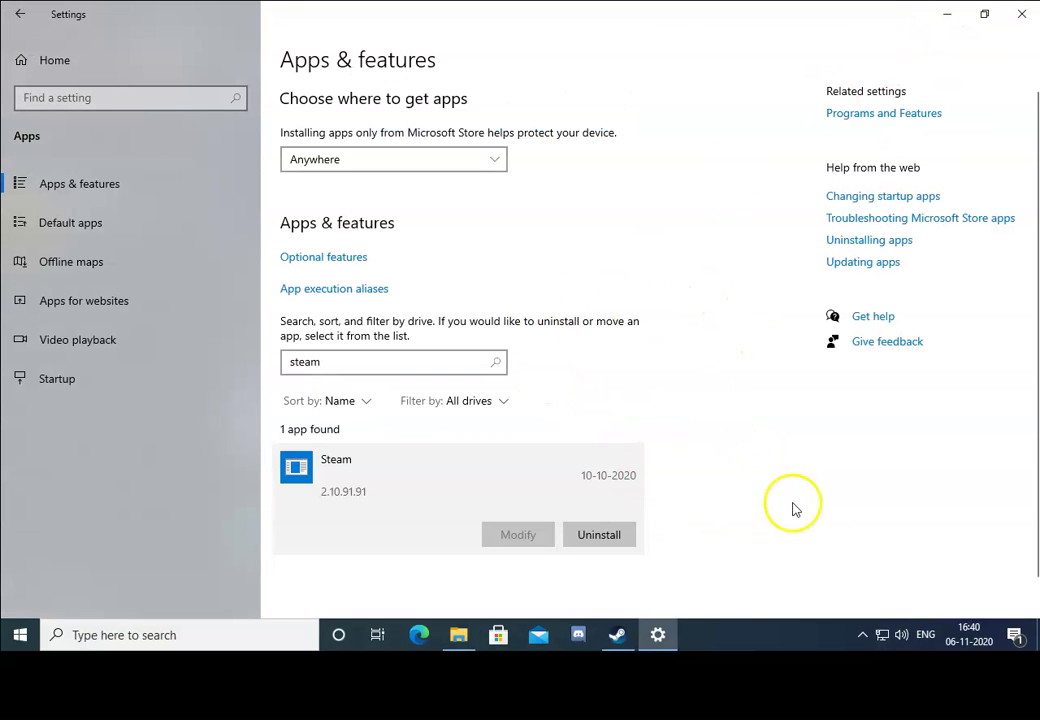